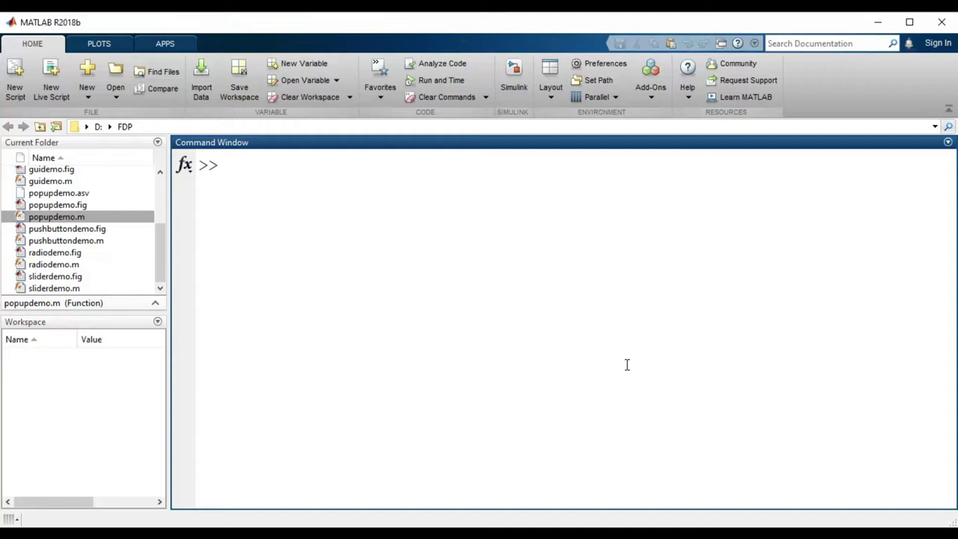
- Launch GUIDE with the guide command and open a maximized Blank GUI (Default) layout
text(guide)
key(Return)
click(379, 234)
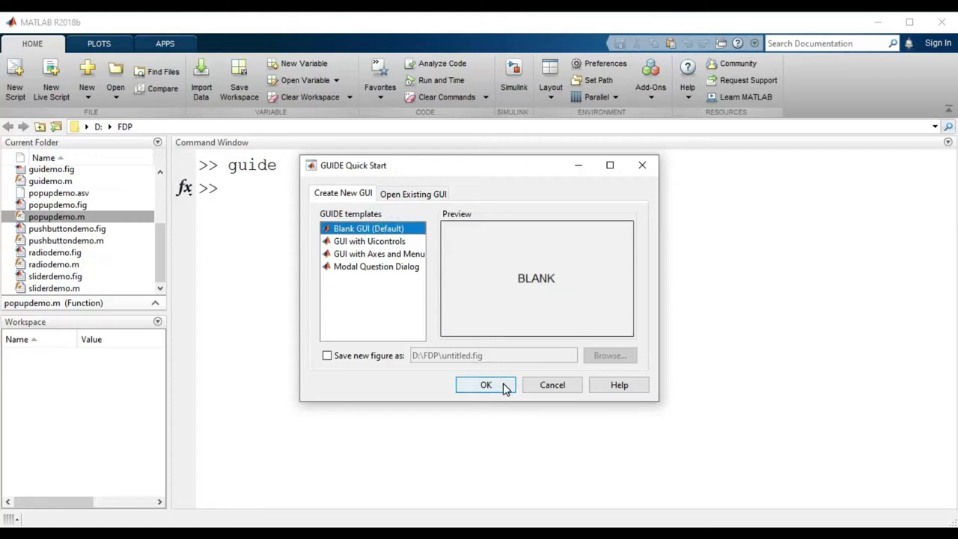
click(504, 384)
click(680, 70)
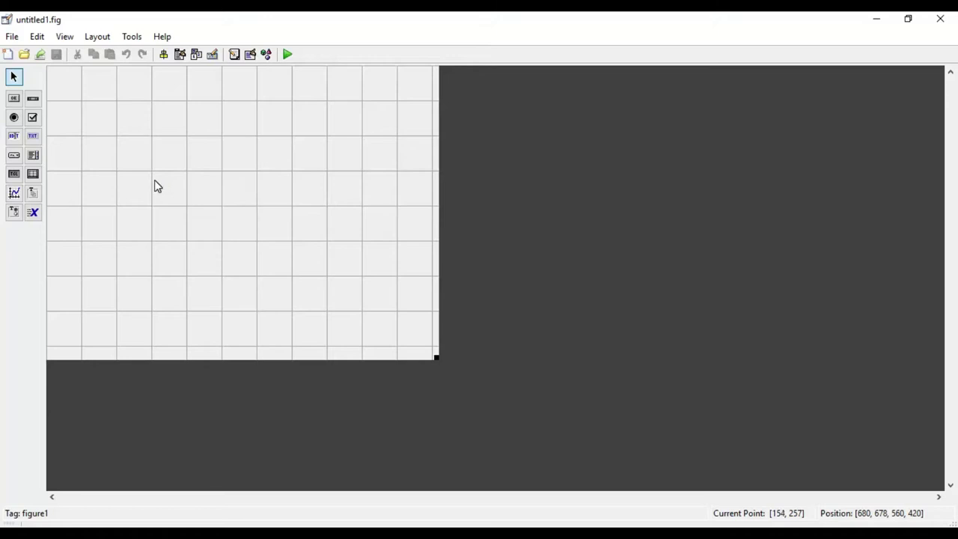
- Place a pop-up menu near the top-left of the blank layout
click(17, 156)
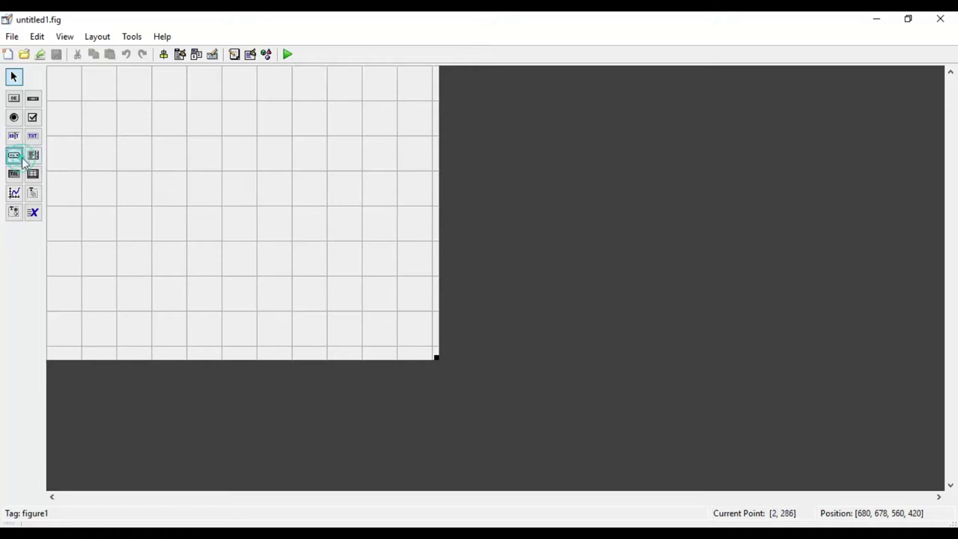
click(194, 146)
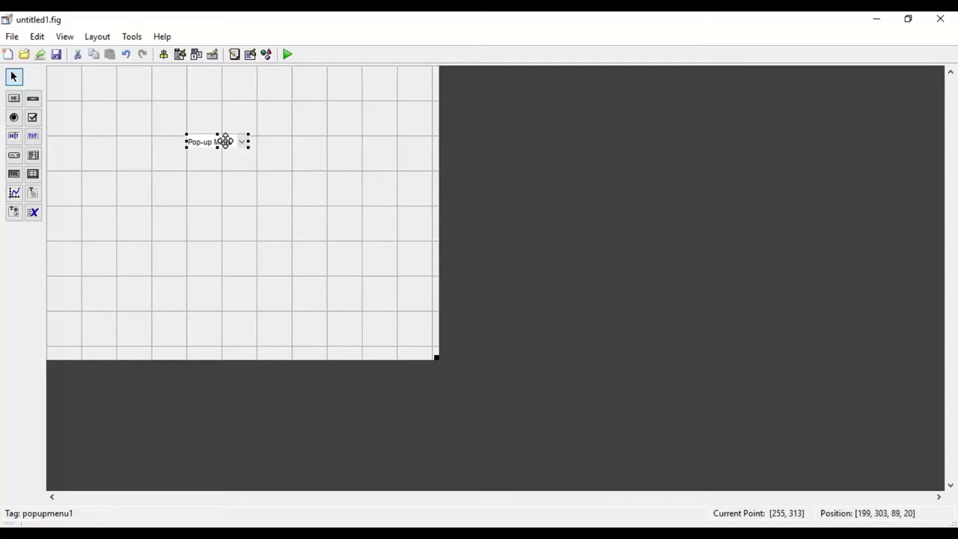
- Set the pop-up menu's FontSize to 14 in the Property Inspector
double_click(225, 142)
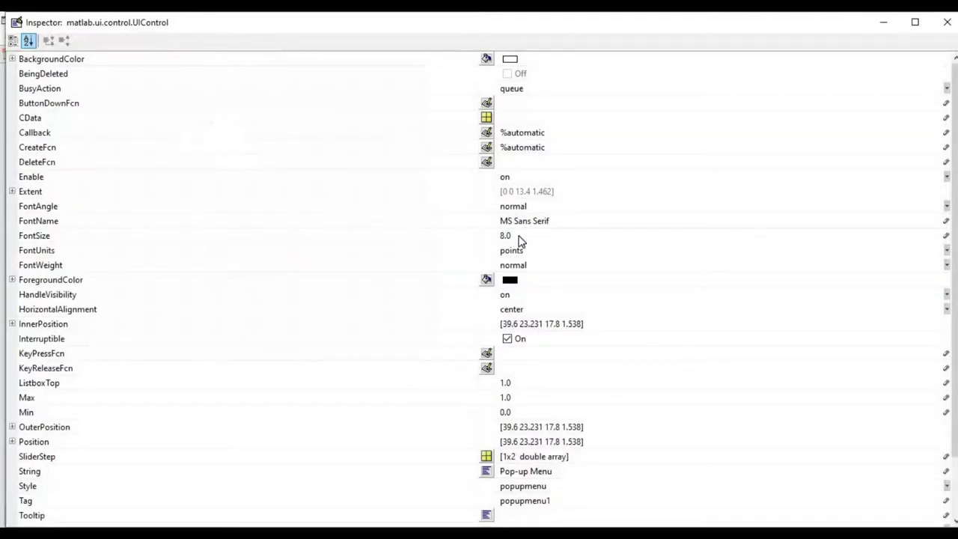
click(510, 236)
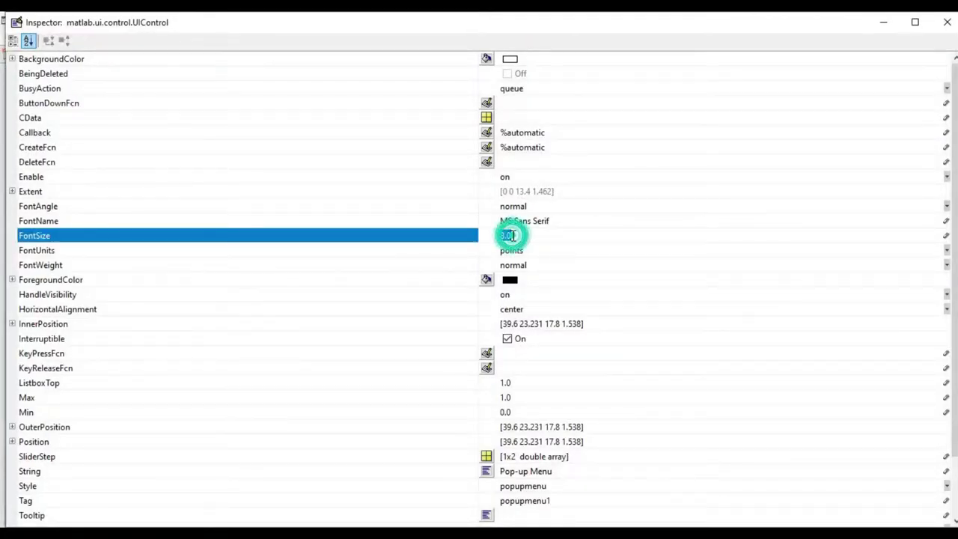
text(14)
key(Return)
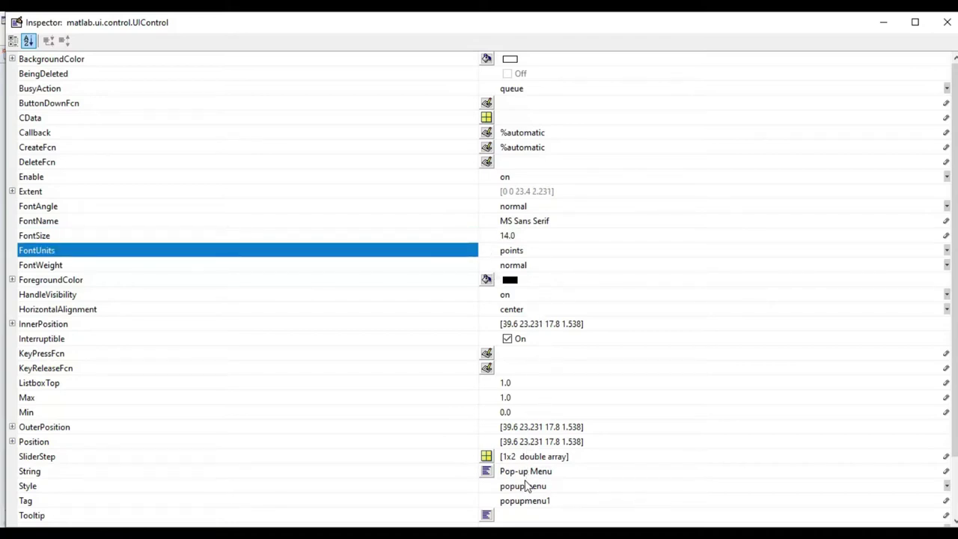
- Replace the pop-up menu's String with the items Select, Firstname and Lastname
click(486, 471)
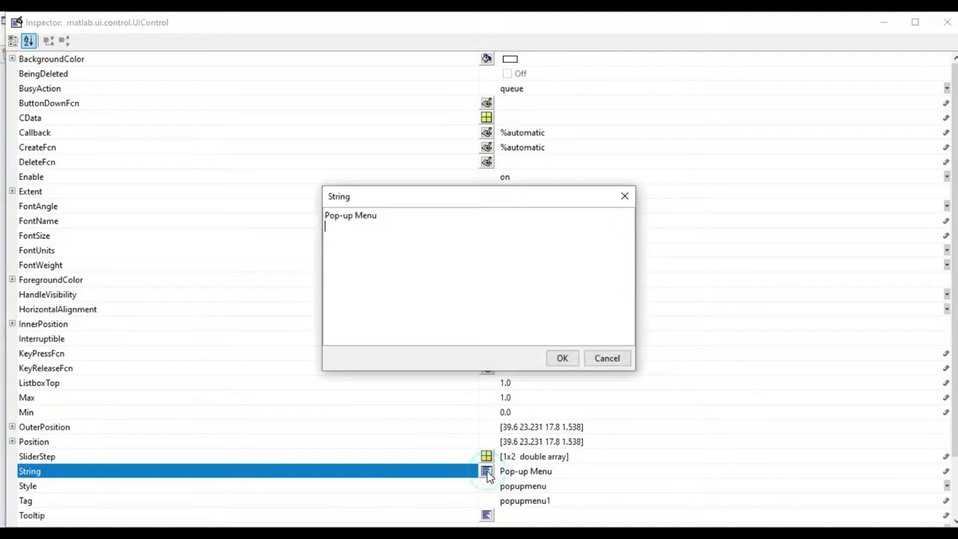
drag(389, 217, 314, 218)
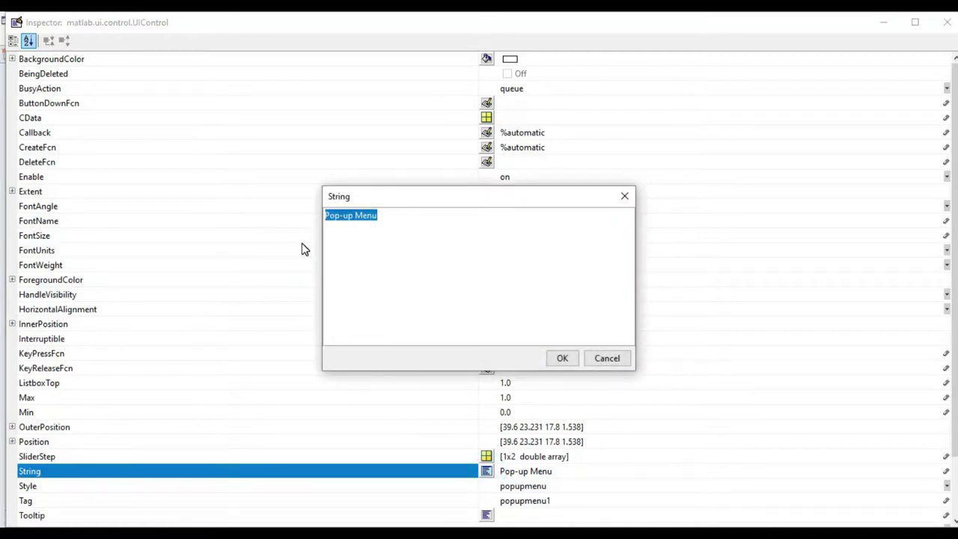
key(BackSpace)
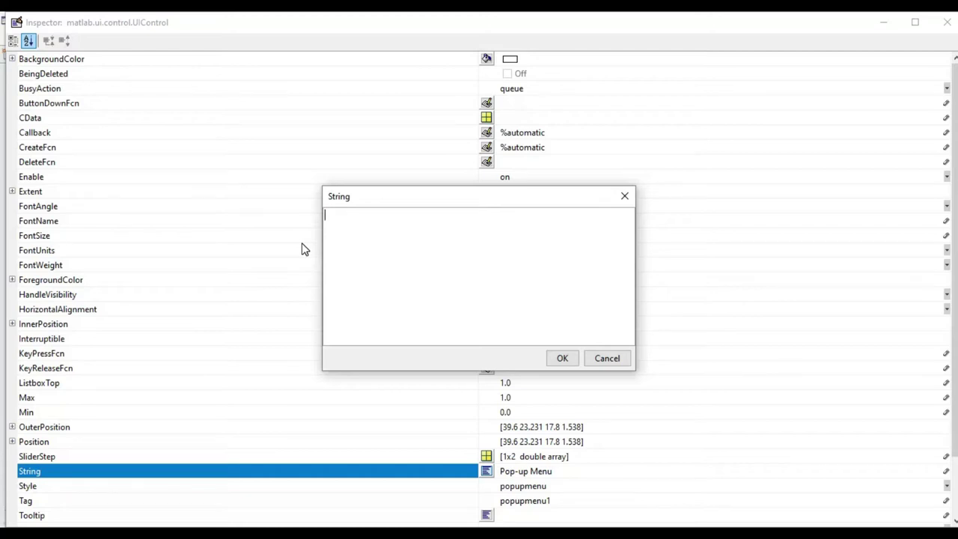
text(Select )
text(Firstname)
key(Return)
text(Lastname)
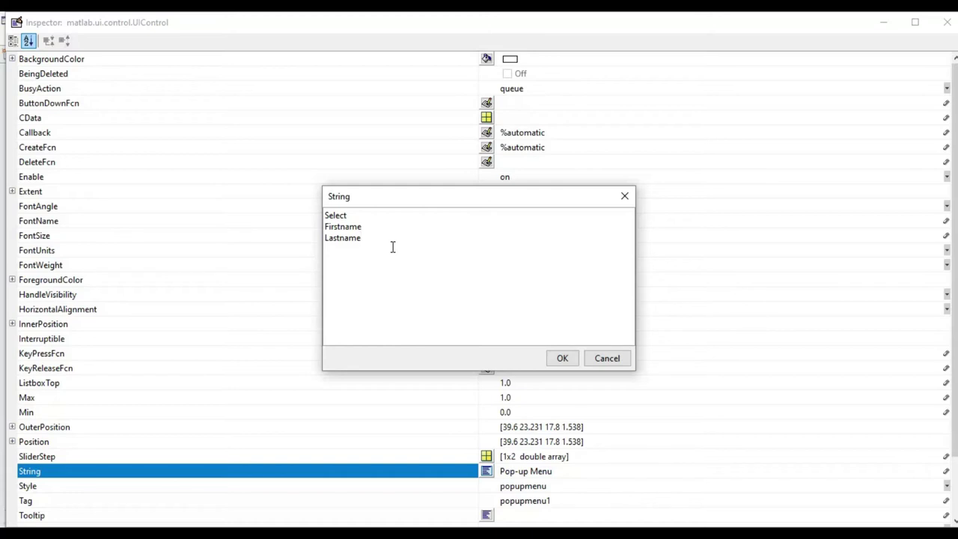
click(566, 360)
- Change the pop-up menu's Tag from popupmenu1 to details
scroll(411, 422, down, 1)
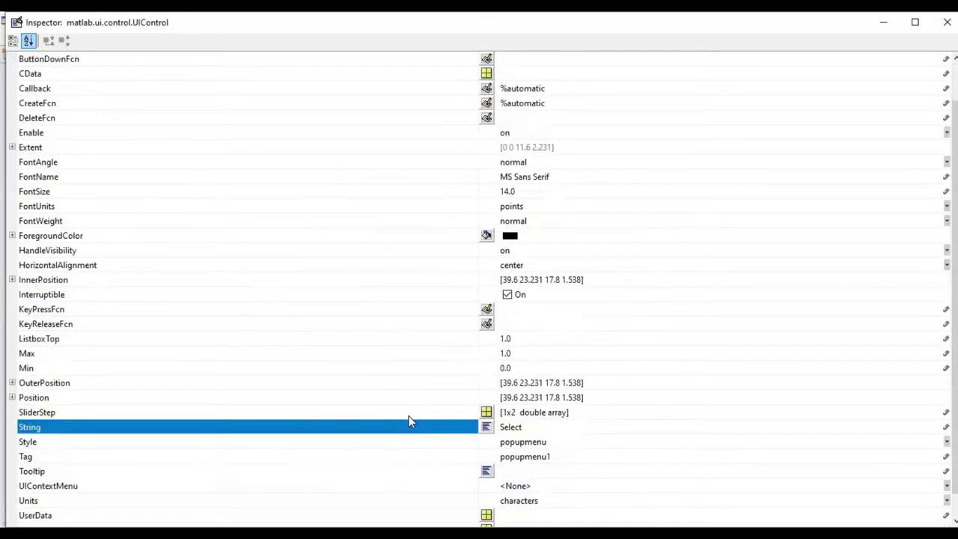
click(524, 460)
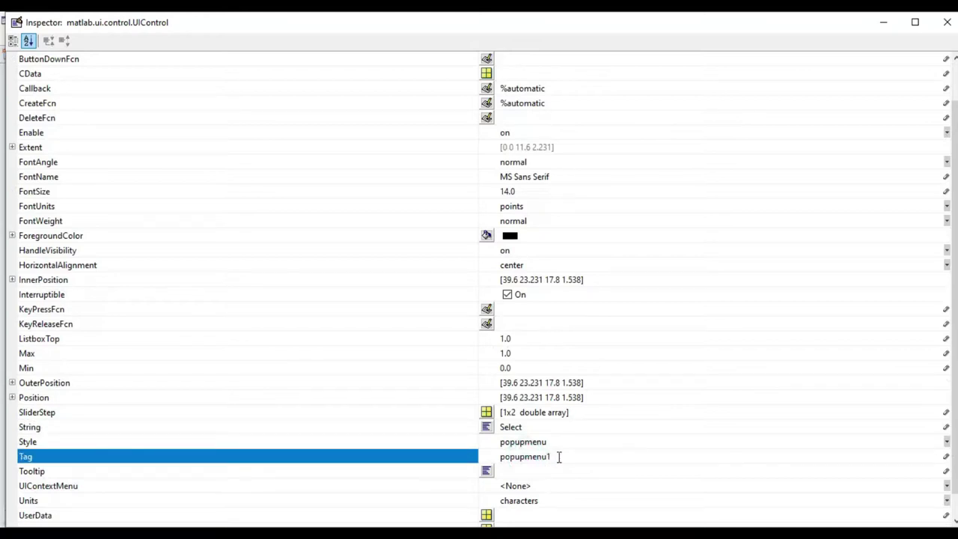
drag(558, 457, 497, 461)
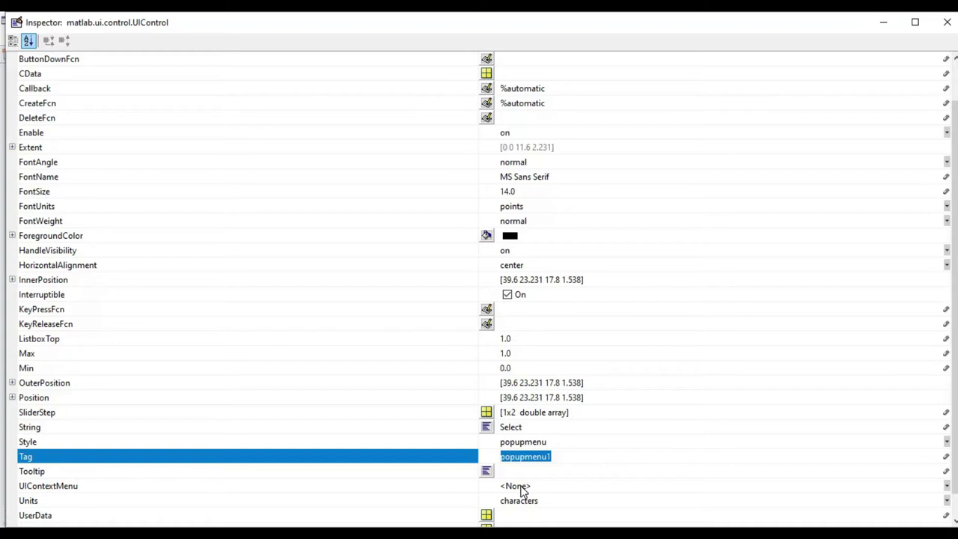
text(details)
key(Return)
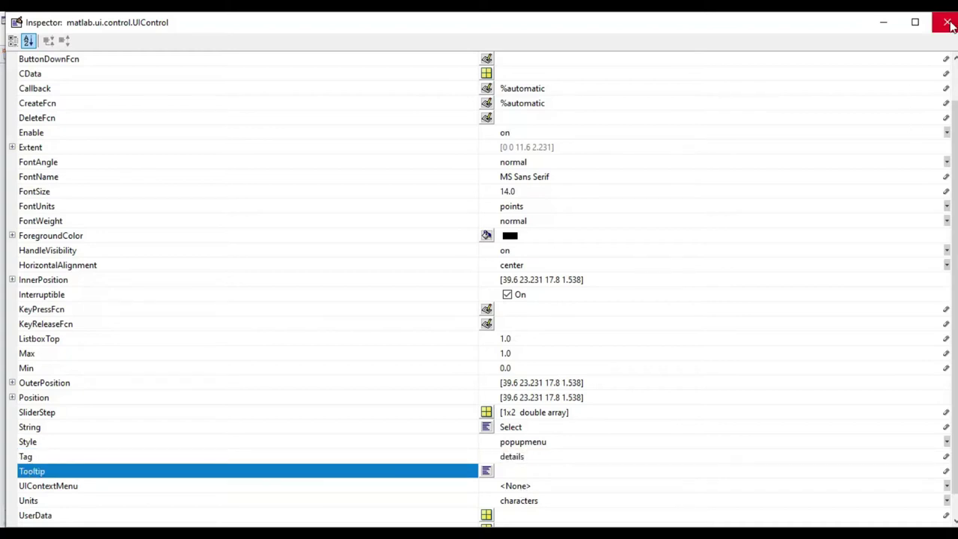
- Close the Inspector and place a static text (text2) below the pop-up menu
click(950, 25)
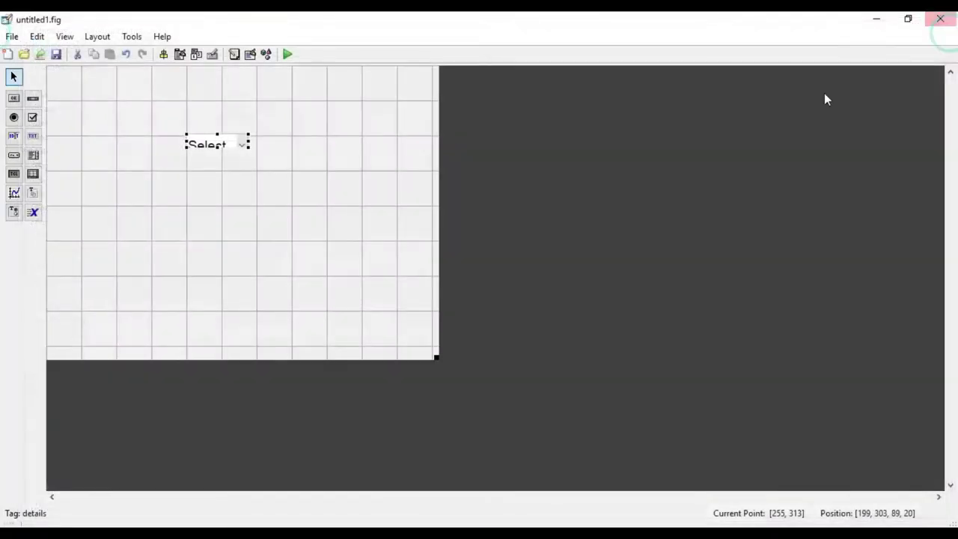
click(248, 241)
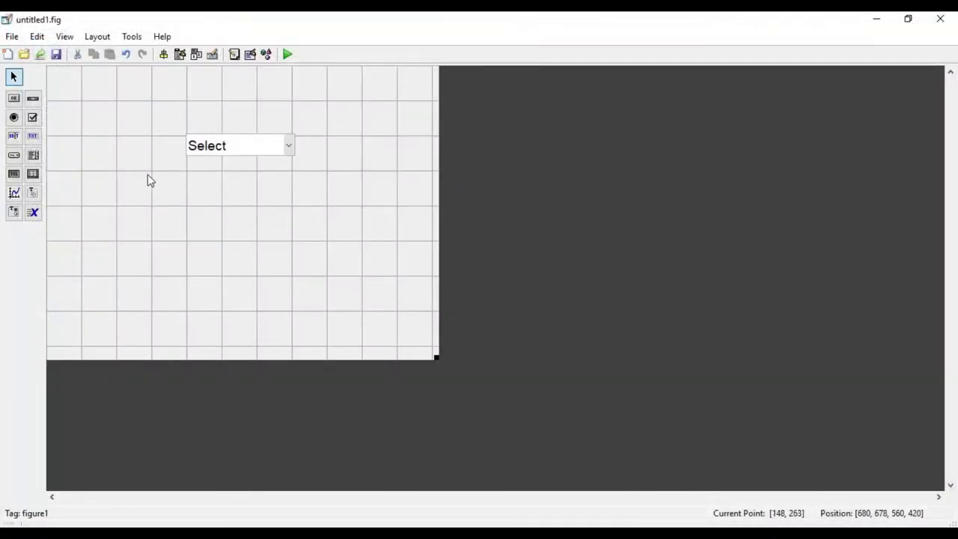
click(33, 138)
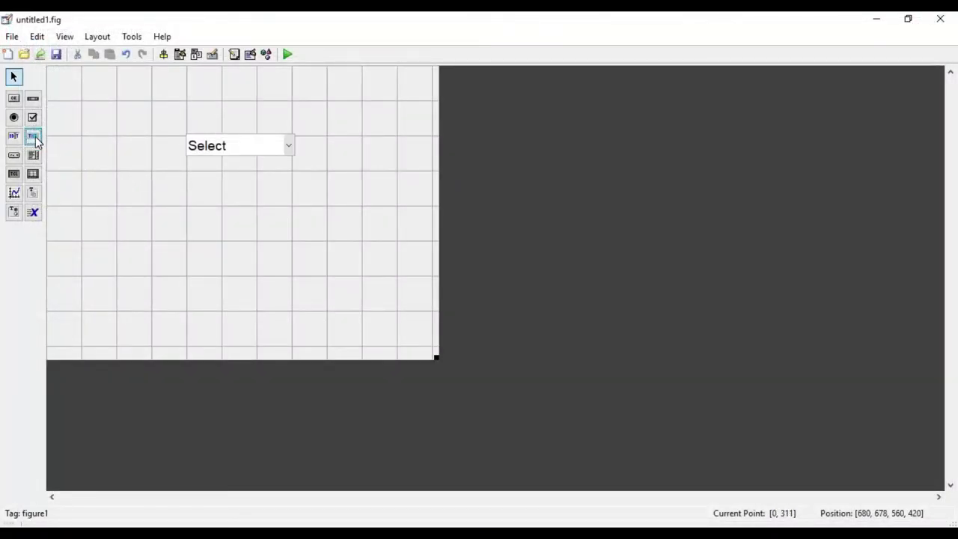
click(199, 217)
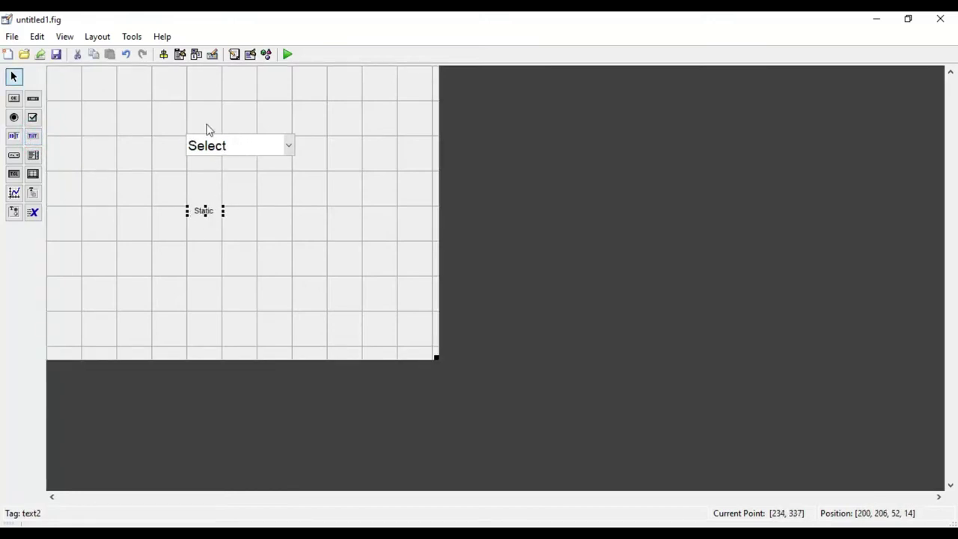
- Set the static text's FontSize from 8 to 14
double_click(208, 212)
click(517, 235)
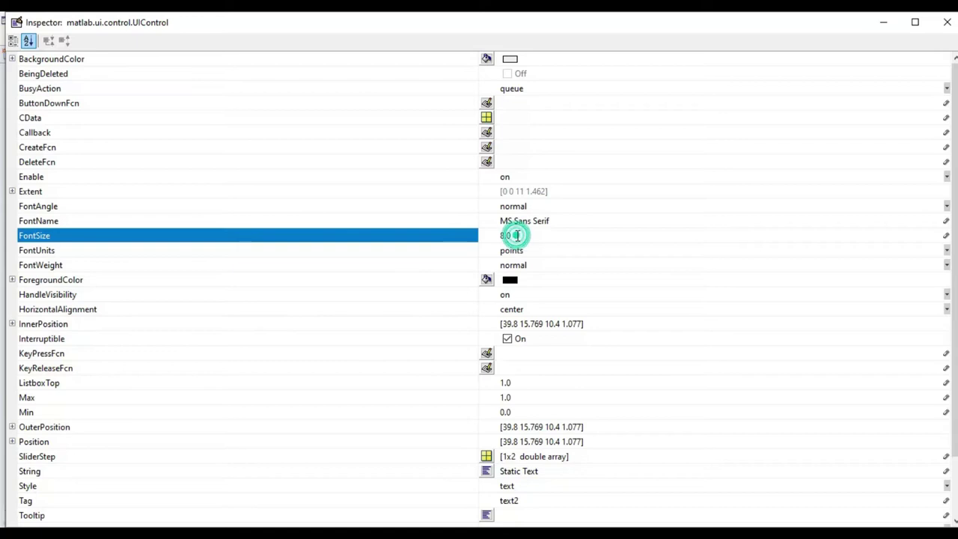
drag(515, 235, 483, 242)
text(14)
key(Return)
- Clear the static text's String and select its text2 tag for renaming
scroll(494, 314, down, 2)
double_click(544, 403)
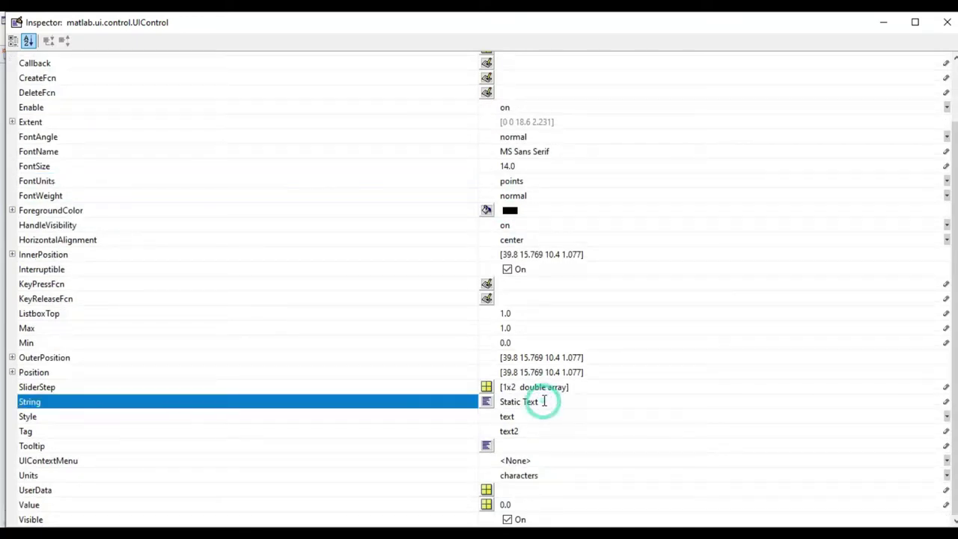
drag(523, 402, 498, 404)
key(BackSpace)
key(Delete)
key(Delete)
key(Delete)
click(519, 431)
double_click(527, 432)
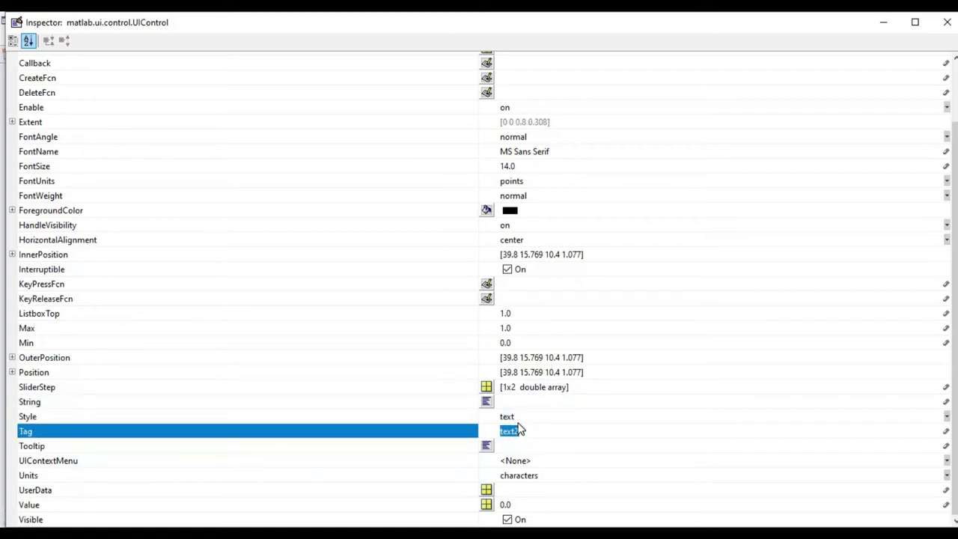
- Rename the static text's tag to dispdetails and close the Property Inspector
text(dispdetails)
click(947, 22)
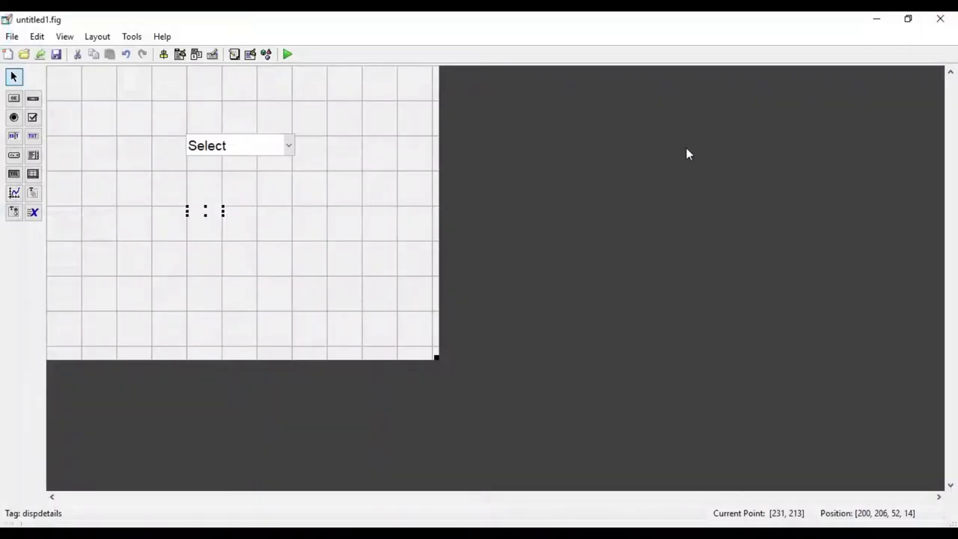
click(327, 236)
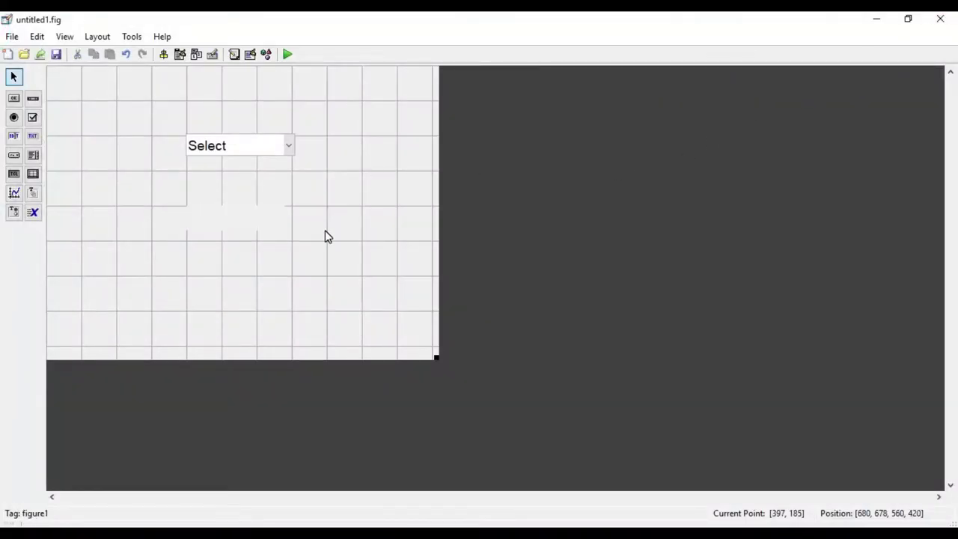
- Save the GUI layout as demopopup, generating demopopup.m
click(56, 54)
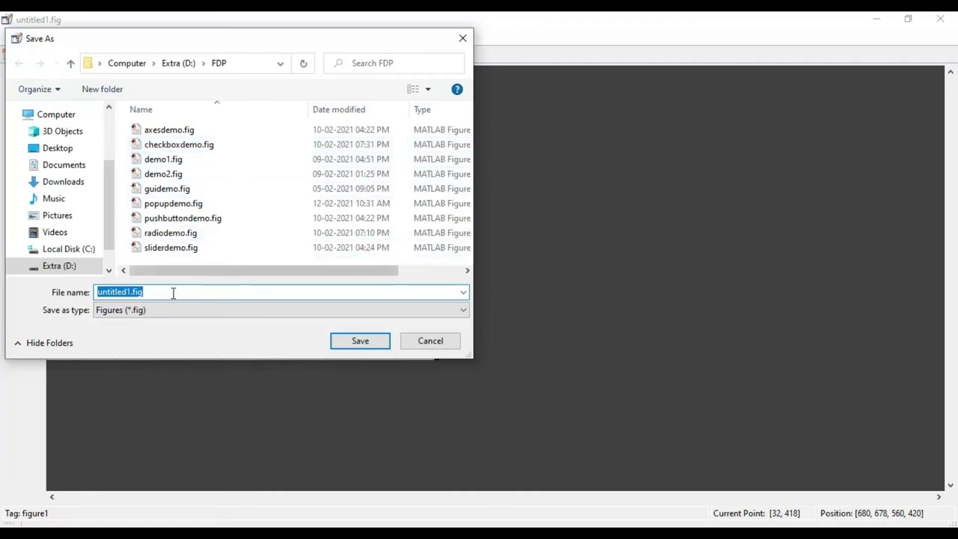
text(dem)
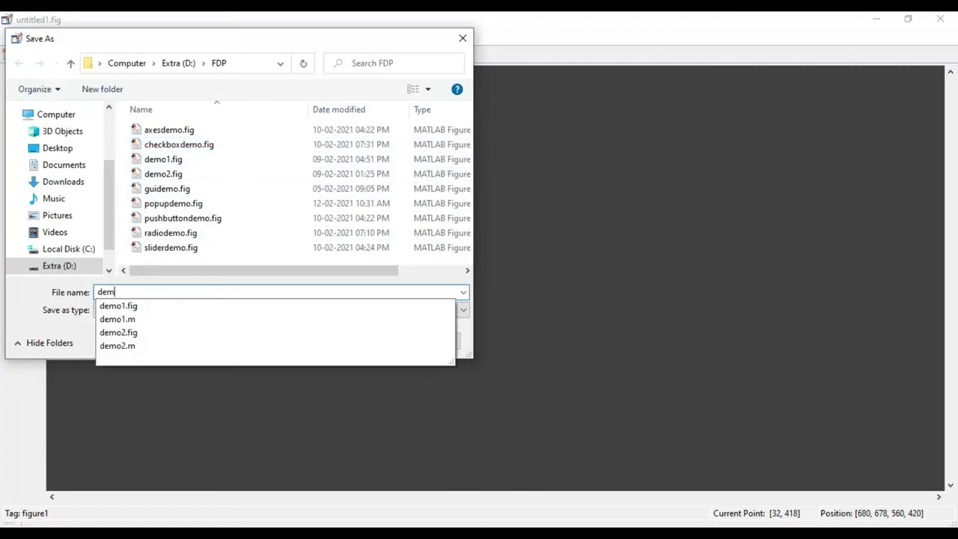
text(op)
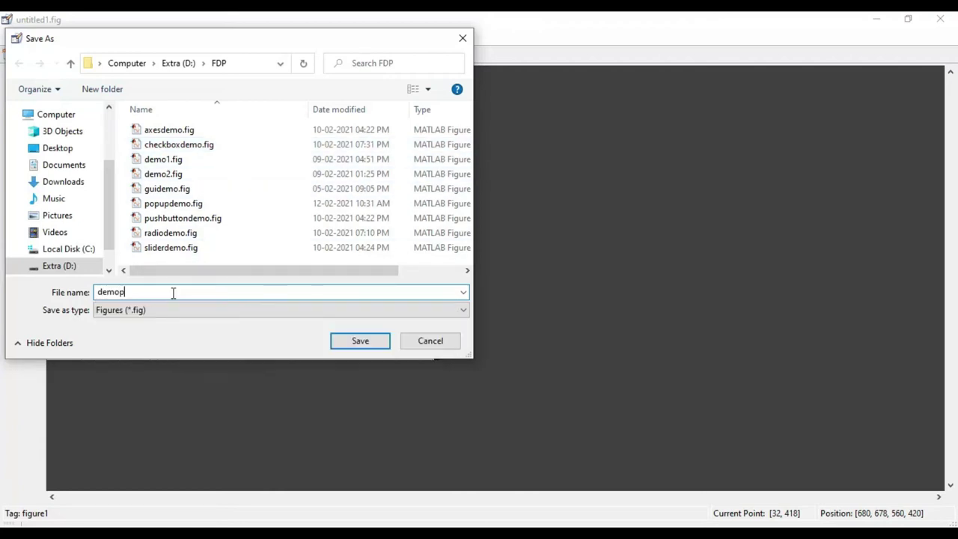
text(opup)
key(Return)
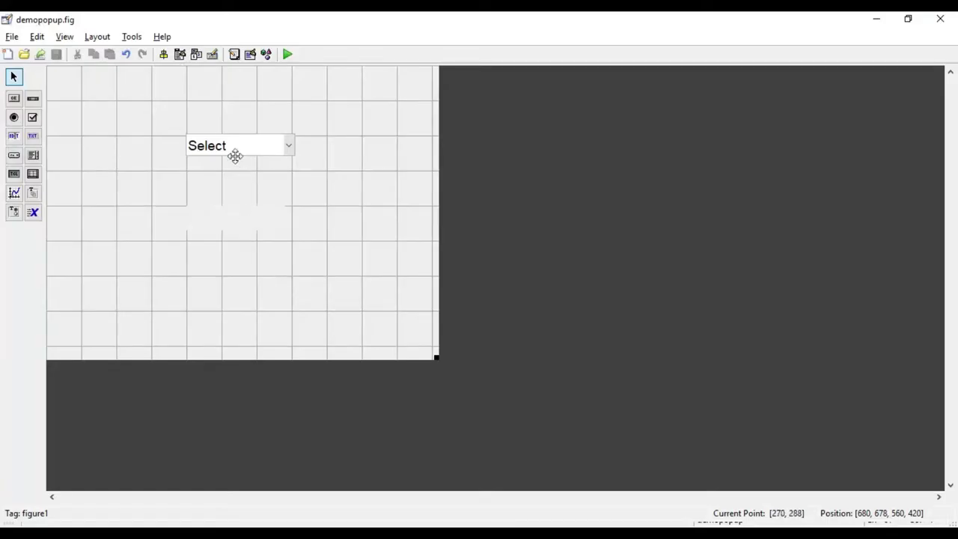
- Select the details pop-up menu and open its right-click context menu
click(233, 145)
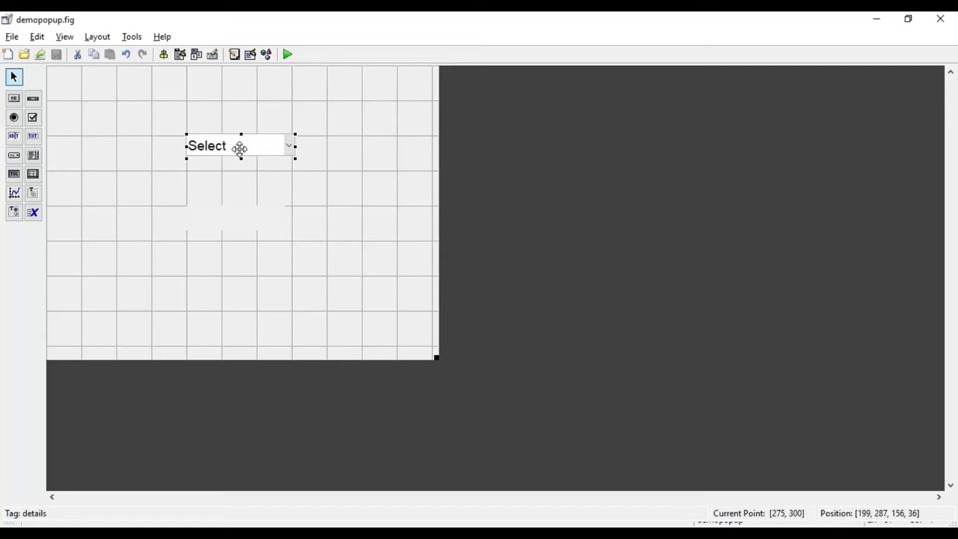
right_click(239, 147)
mouse_move(322, 317)
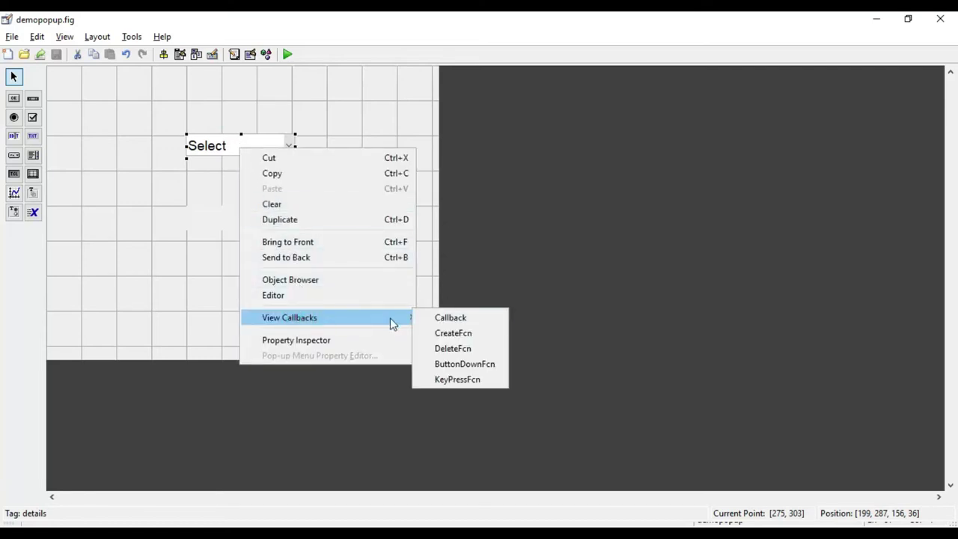
- Jump to the details_Callback function in demopopup.m
click(452, 319)
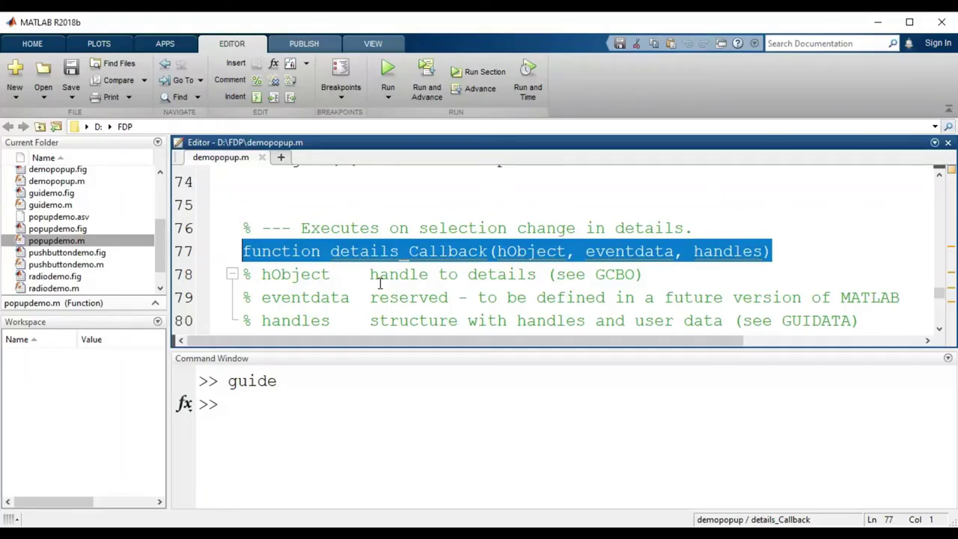
scroll(380, 283, down, 1)
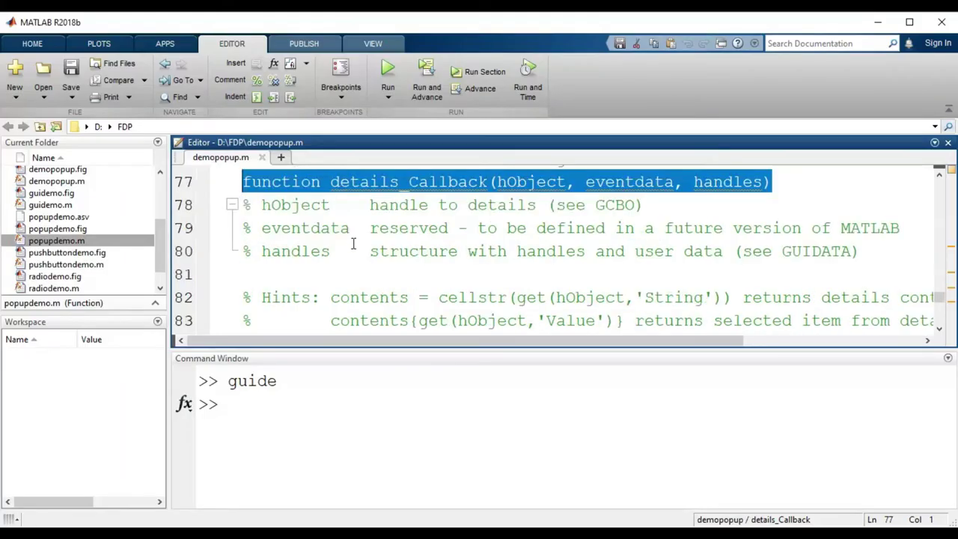
scroll(380, 283, down, 1)
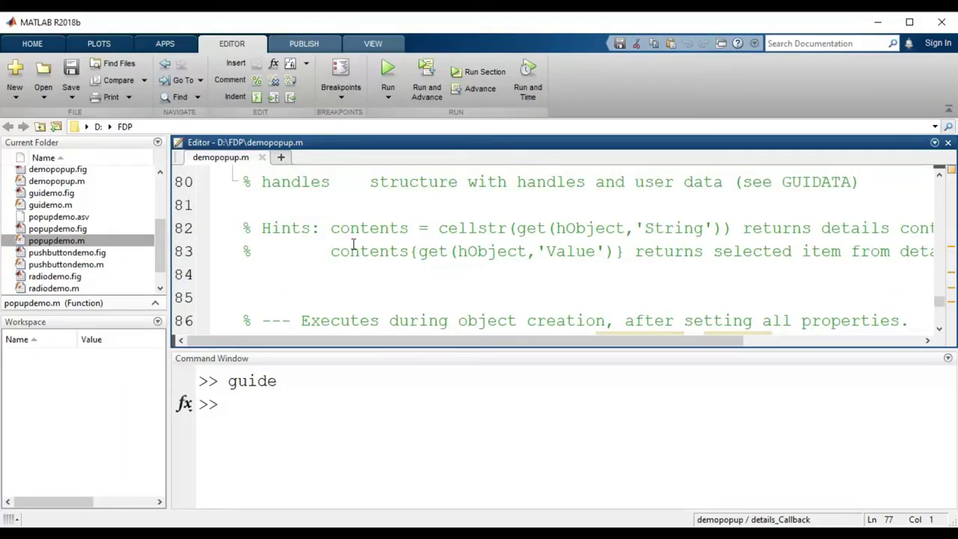
- Write val = get(handles.details,'Value') on line 84 of details_Callback
click(285, 278)
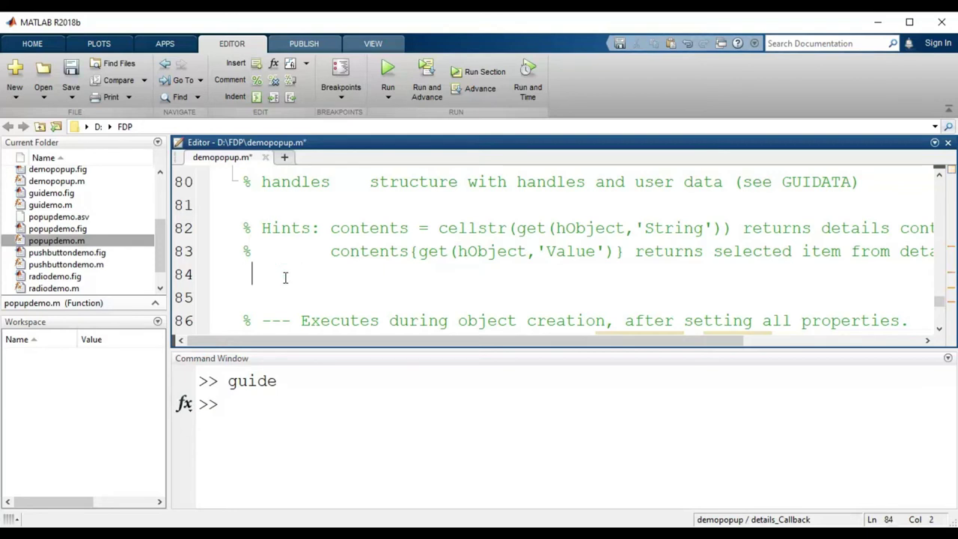
text(s)
key(BackSpace)
key(BackSpace)
key(BackSpace)
text(val = get(handles.)
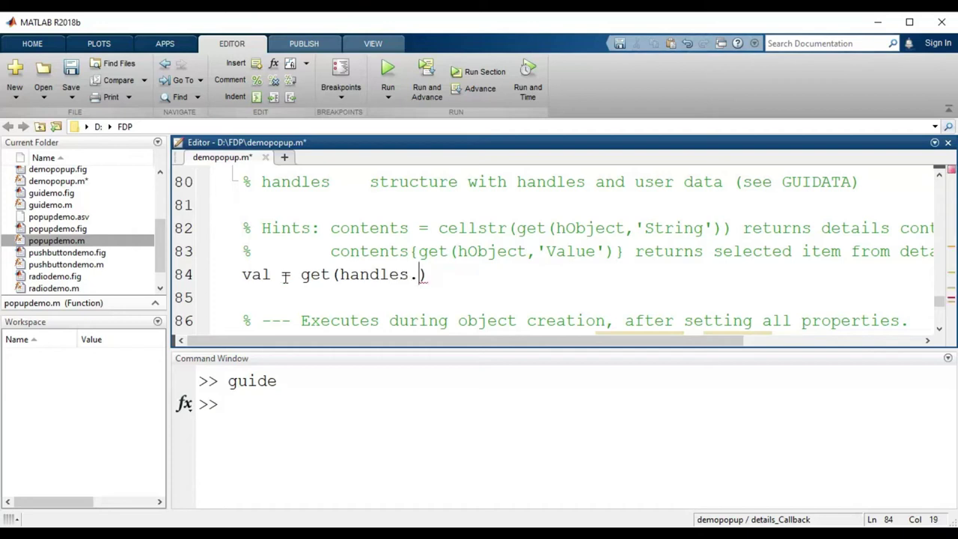
key(alt+Tab)
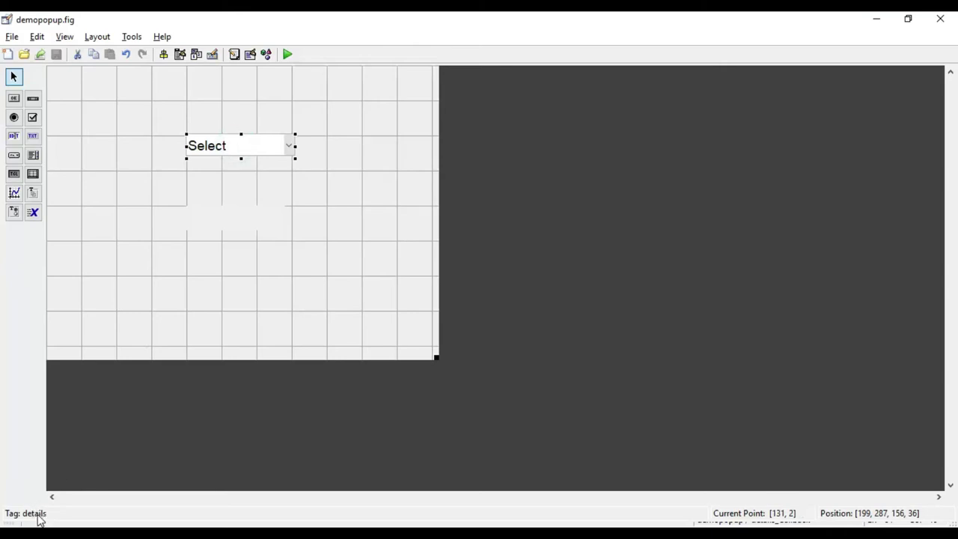
key(alt+Tab)
text(details)
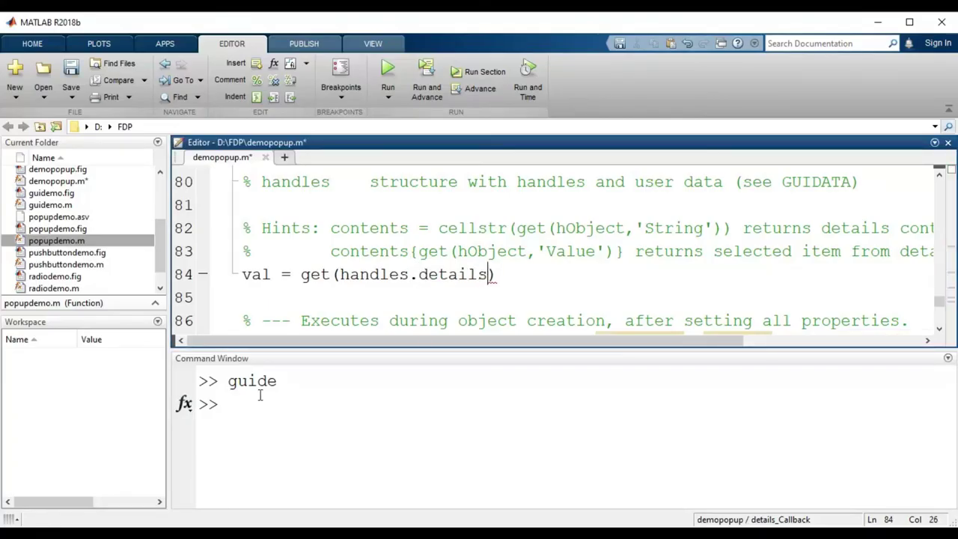
text(,'')
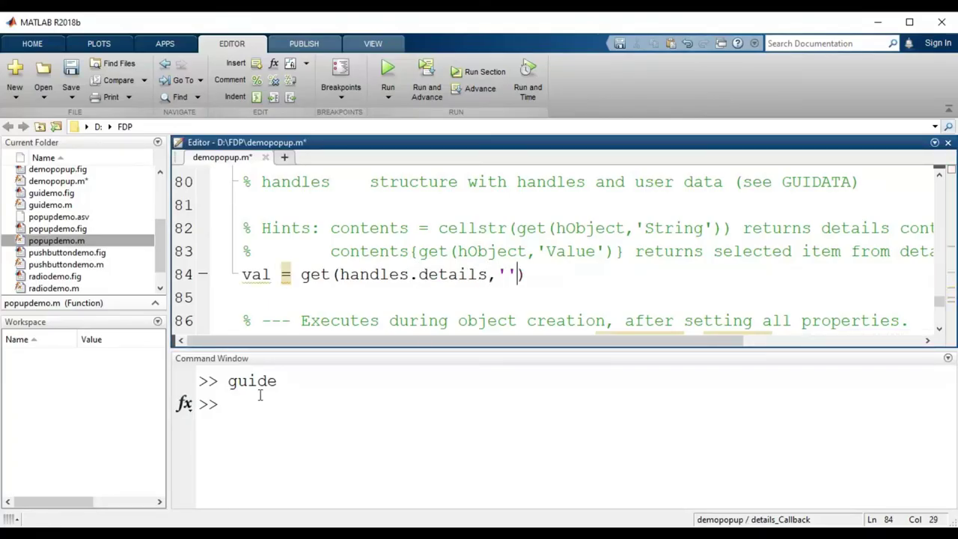
text(Value)
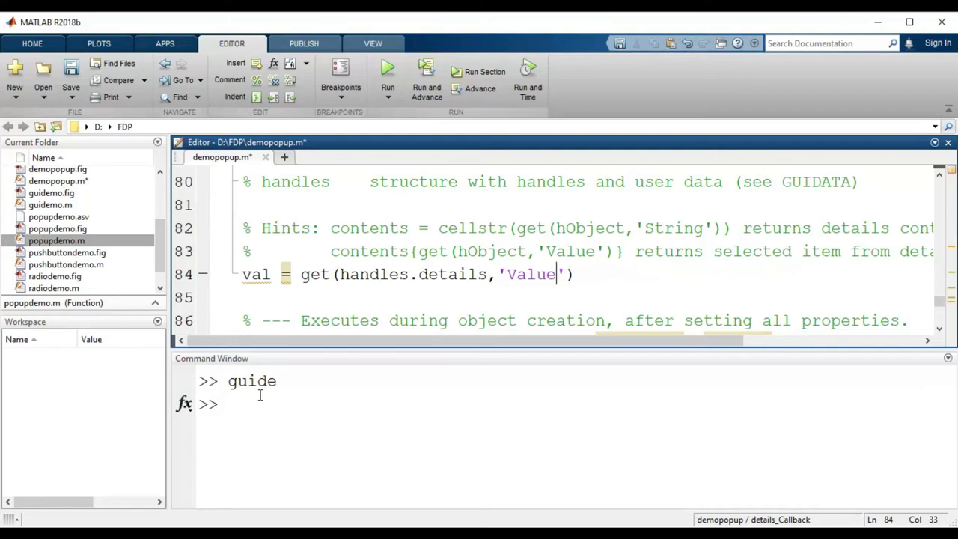
key(End)
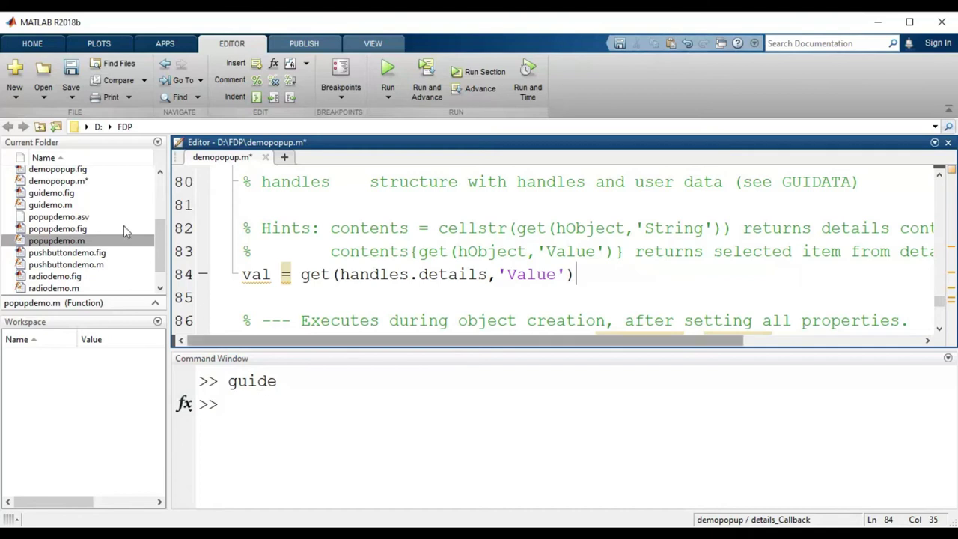
- Save and run the GUI, choose Firstname, Lastname, then Select, and close the window
click(71, 71)
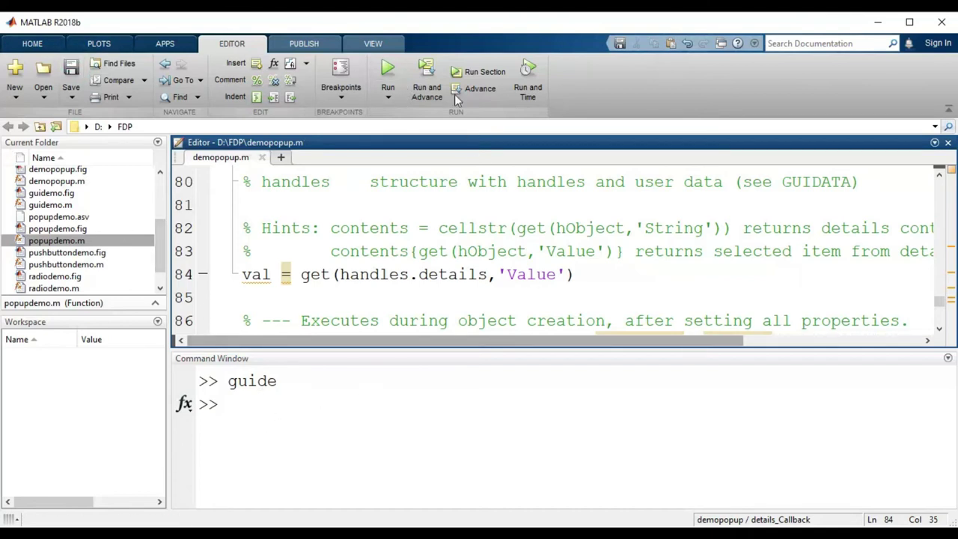
click(387, 68)
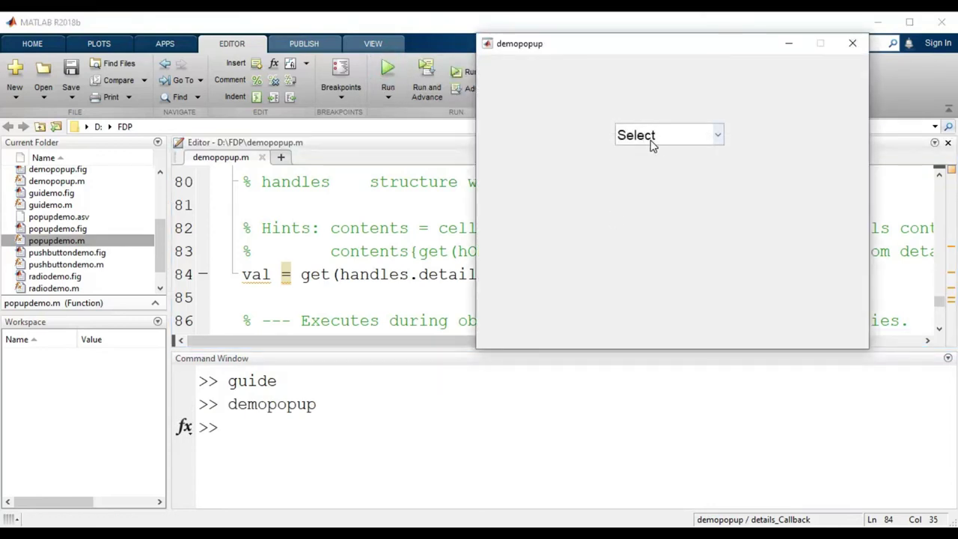
click(652, 146)
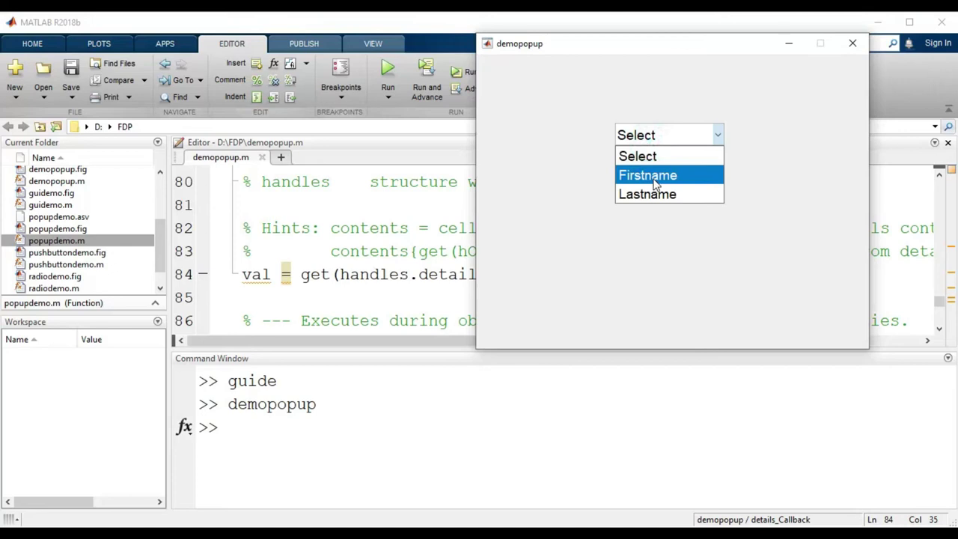
click(649, 176)
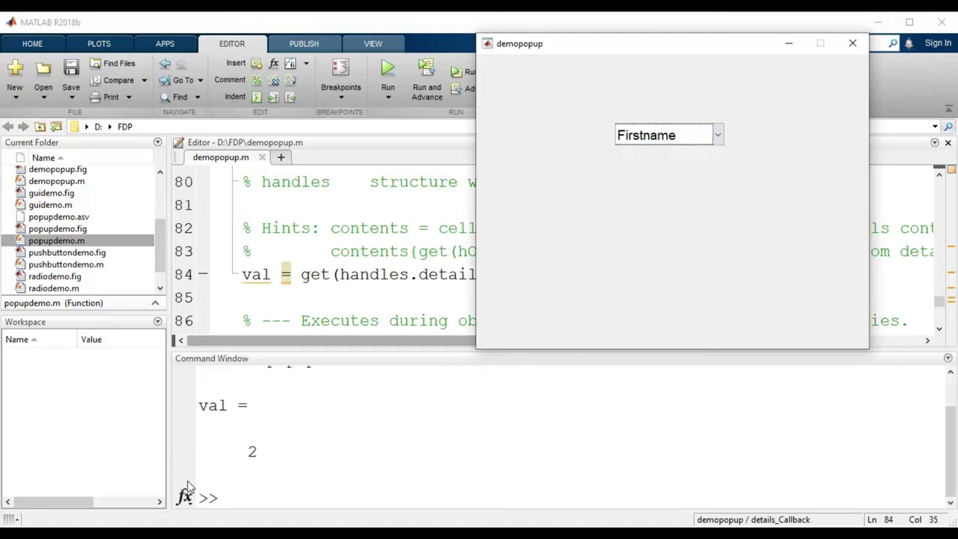
click(683, 139)
click(680, 196)
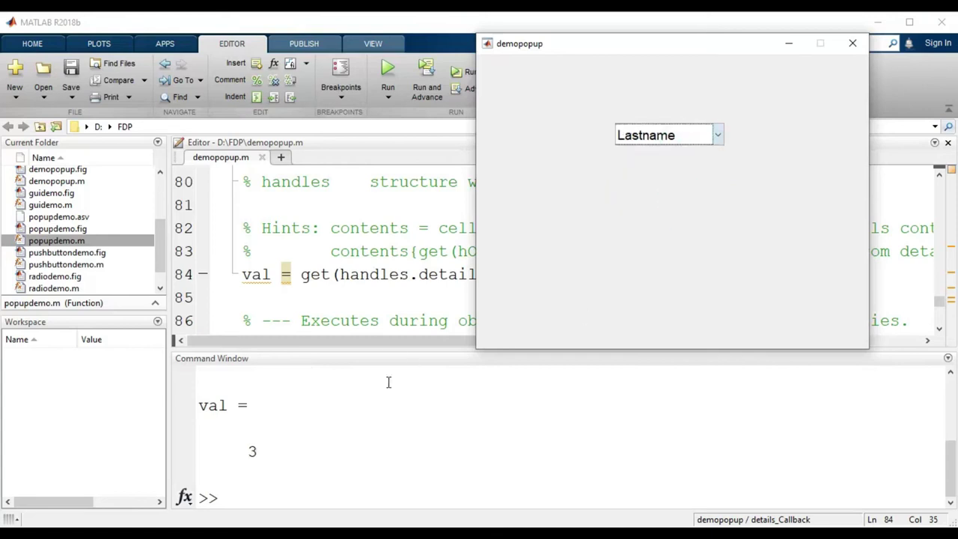
click(633, 135)
click(643, 154)
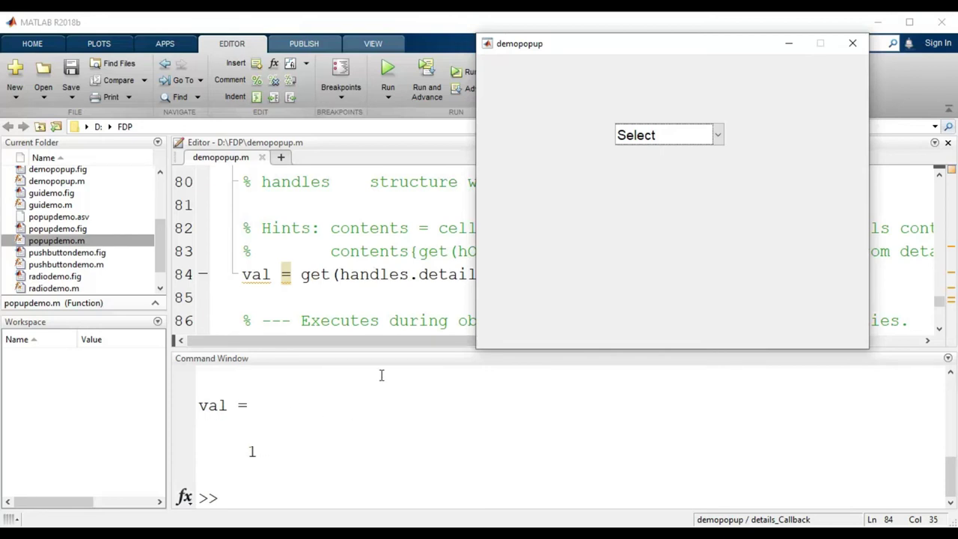
click(852, 44)
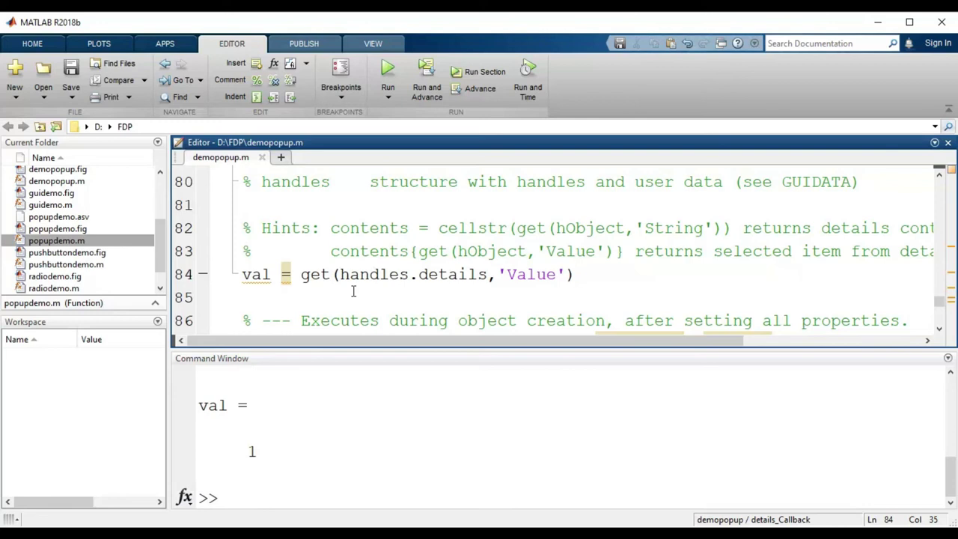
- Add switch val with case 1 setting dispdetails String to 'Select'
key(Return)
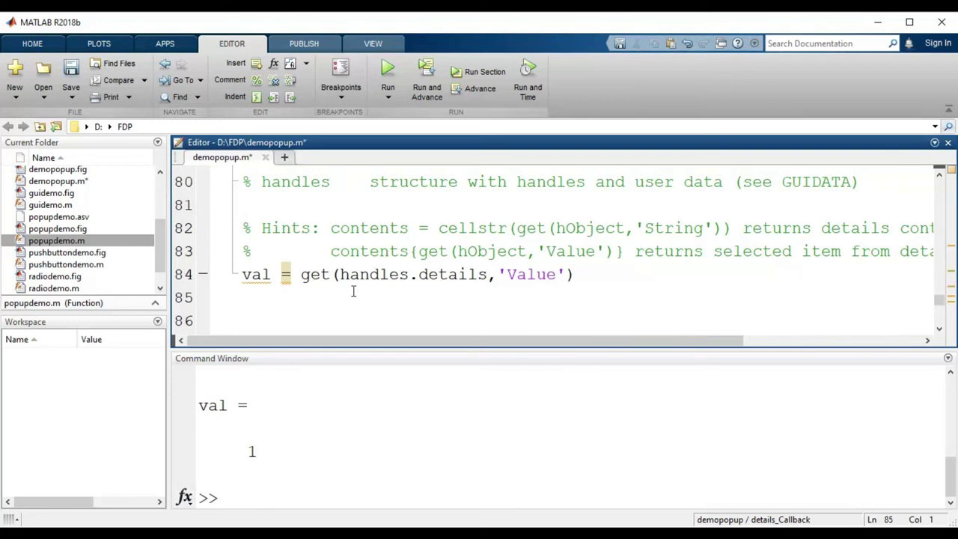
text(switch )
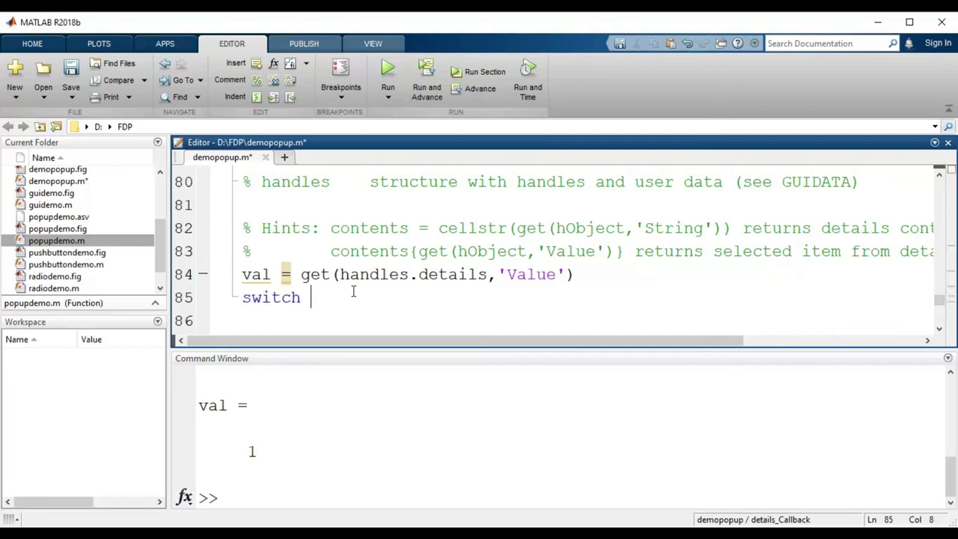
text(val)
key(Return)
text(case)
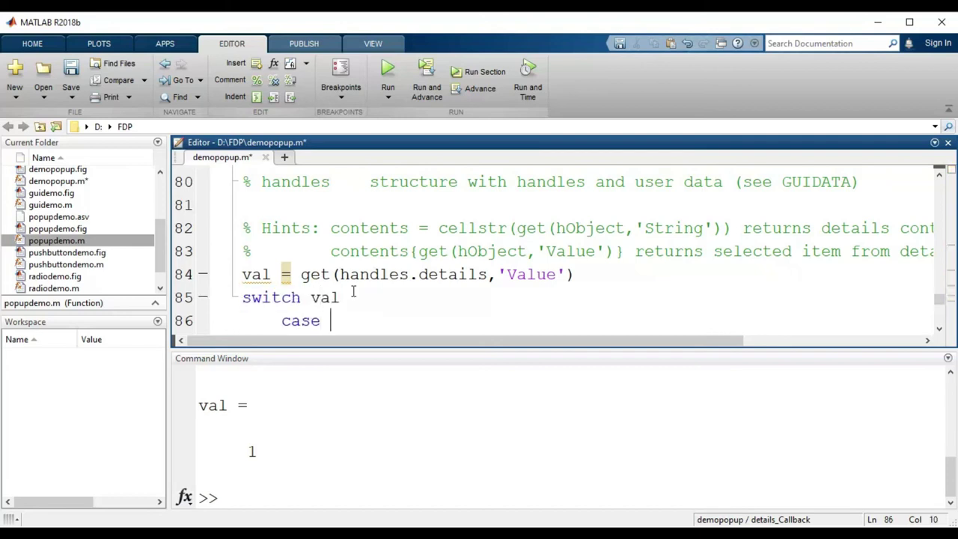
text( 1)
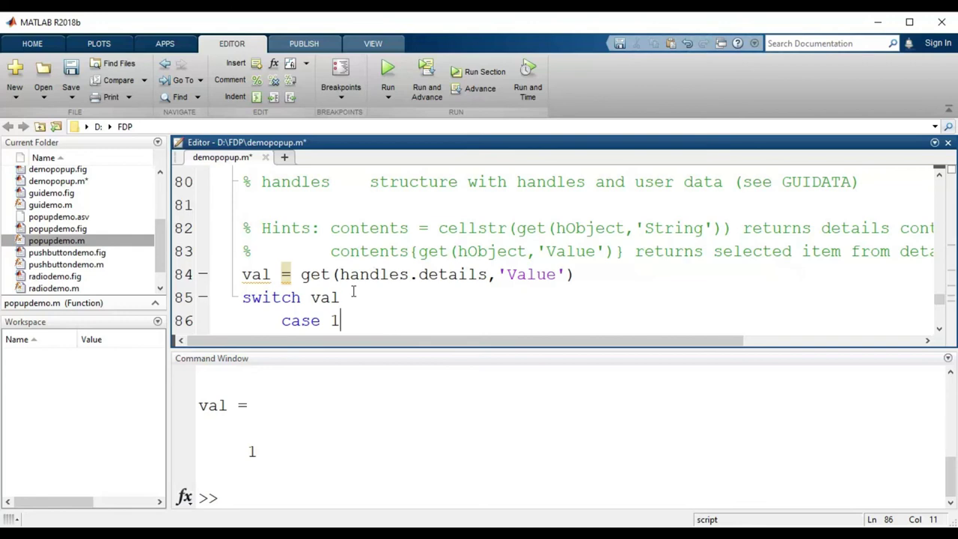
key(Return)
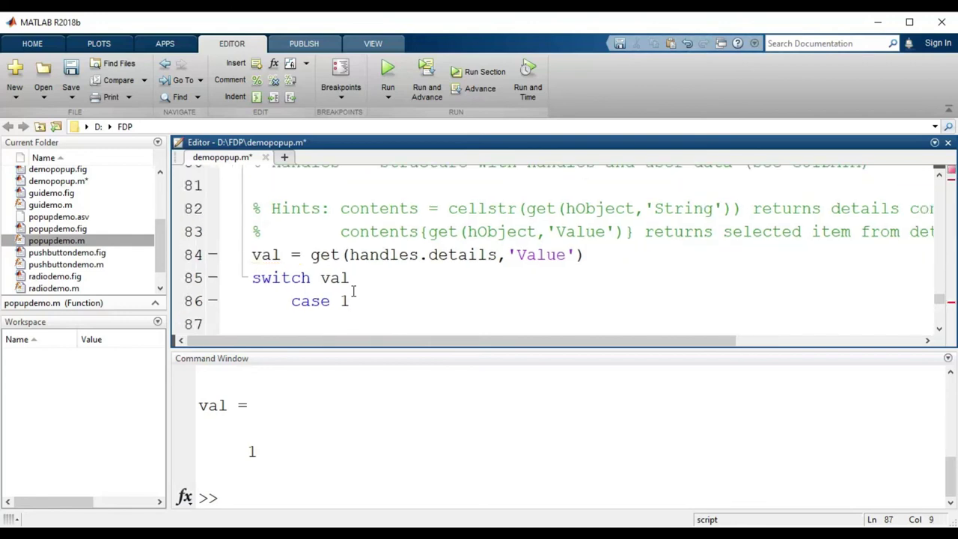
text(set(handles)
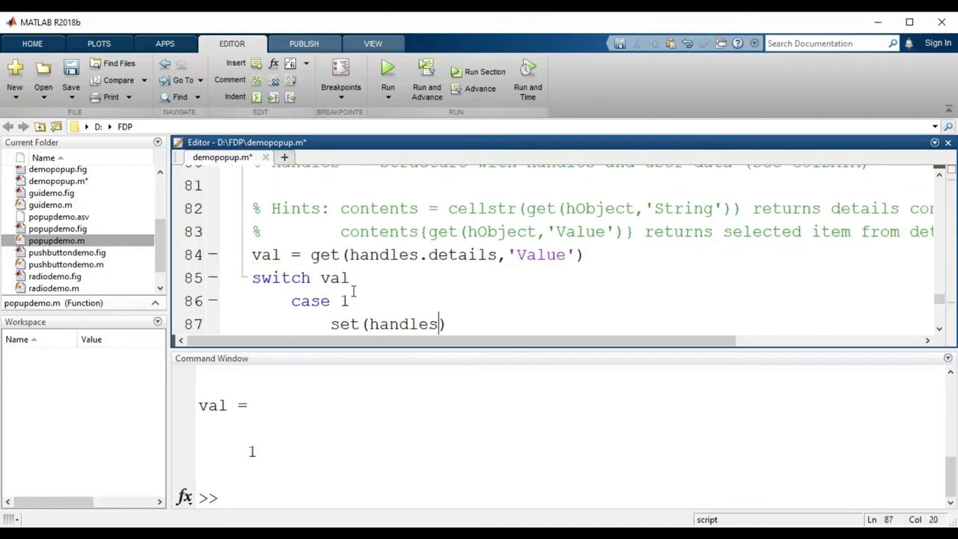
text(.)
key(alt+Tab)
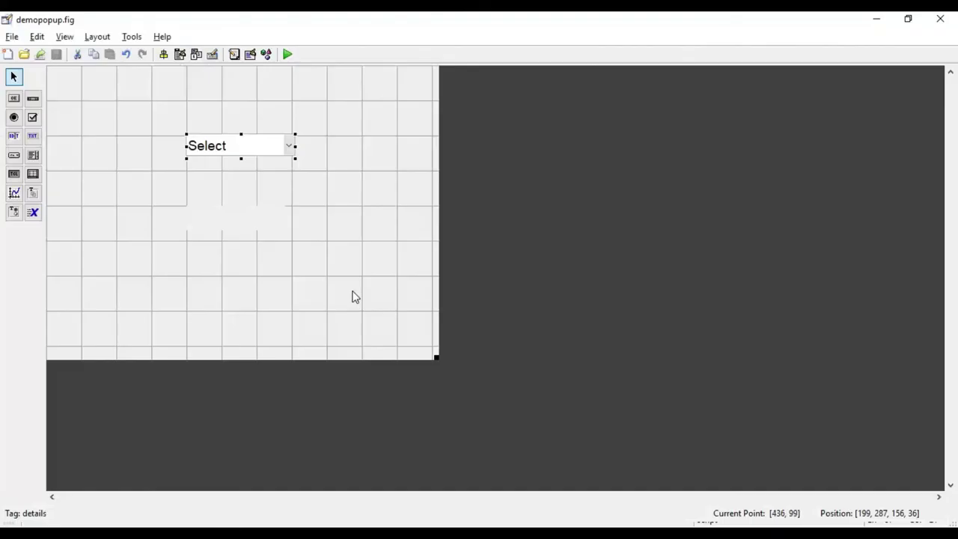
click(235, 213)
key(alt+Tab)
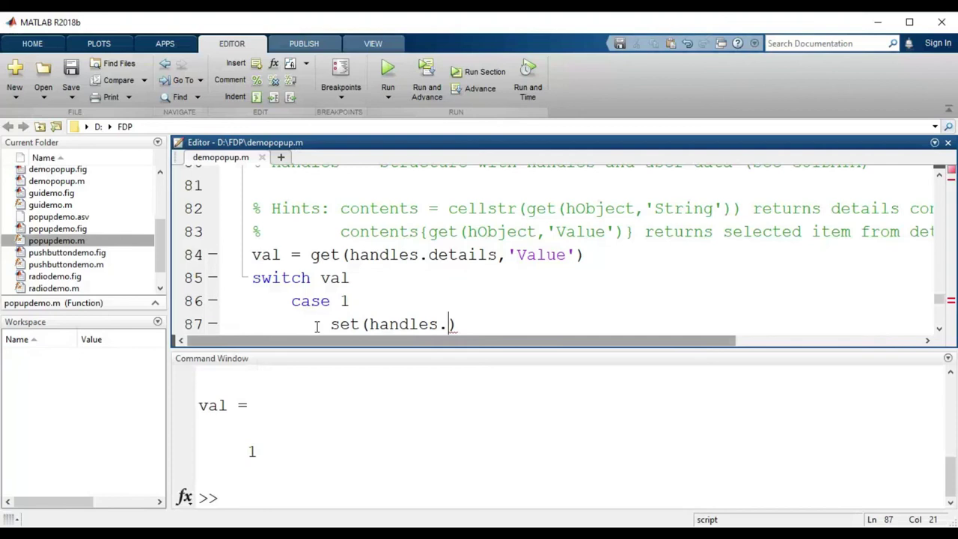
text(dispdetails,)
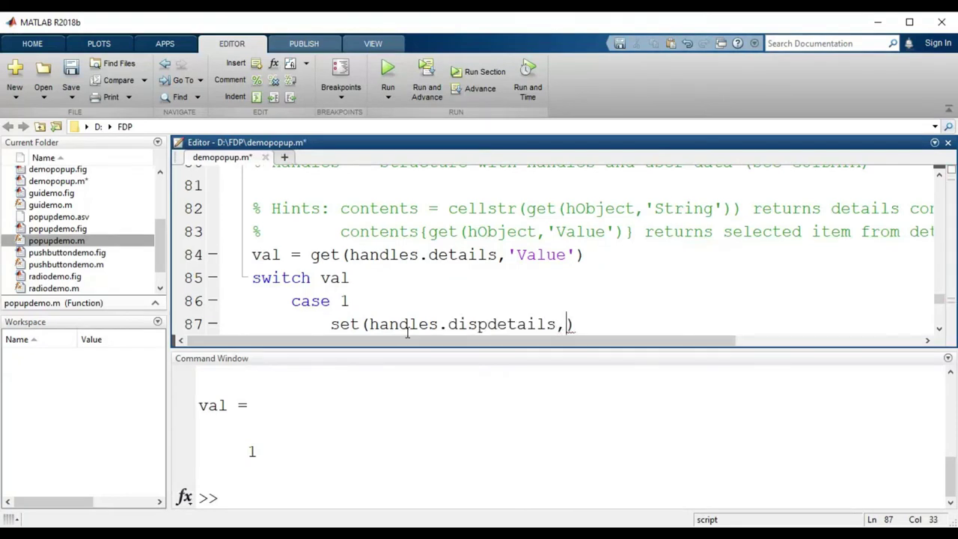
text('')
text(String)
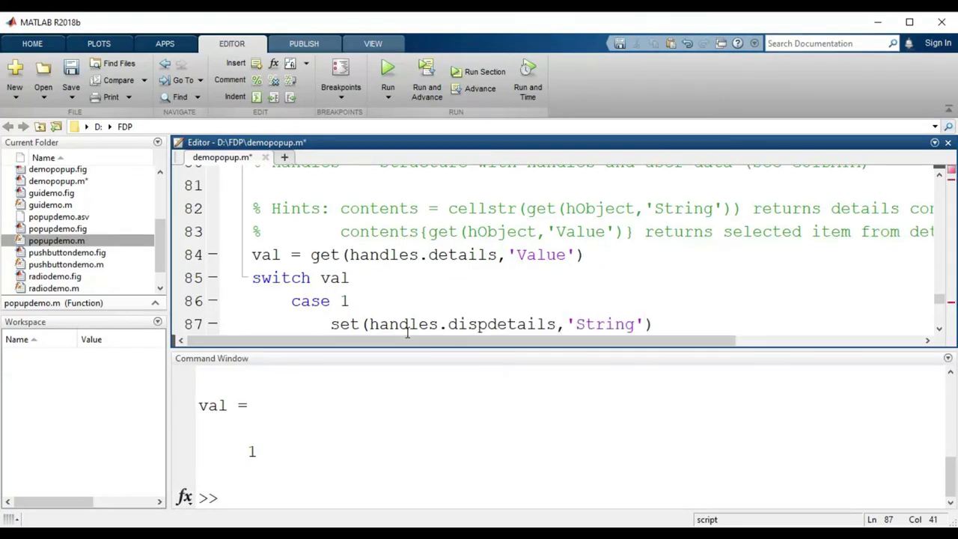
text(', 'Select)
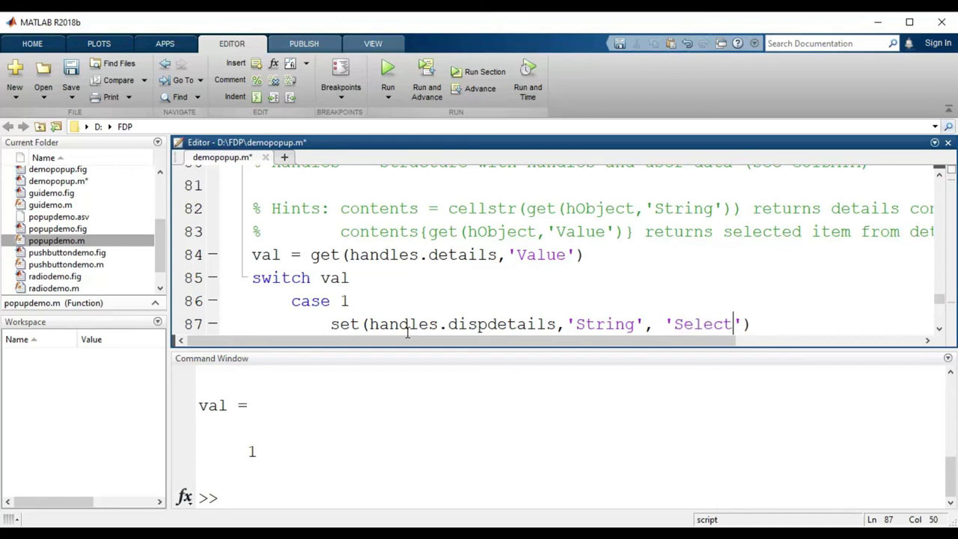
key(End)
- Add case 2 setting dispdetails String to 'Firstname' by copying the set statement
key(Return)
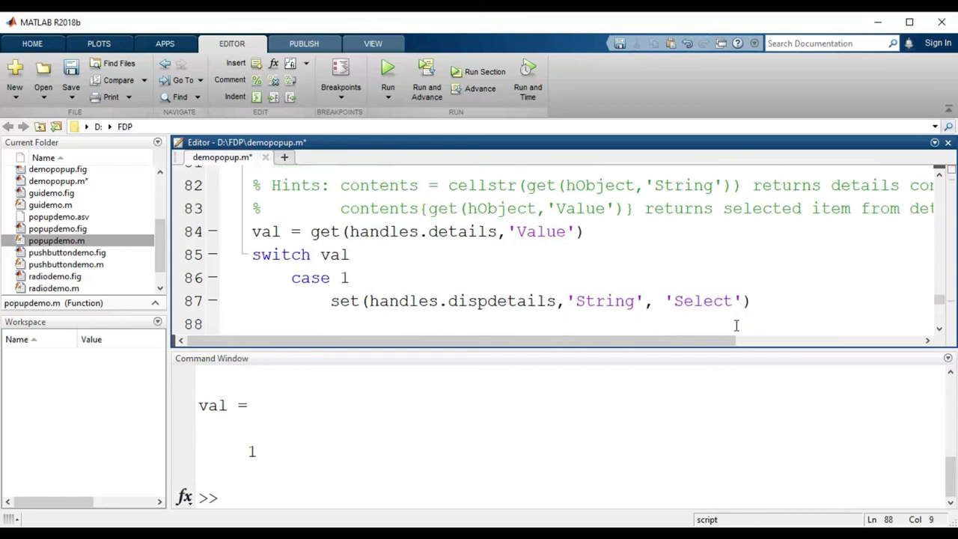
text(case 2)
key(Return)
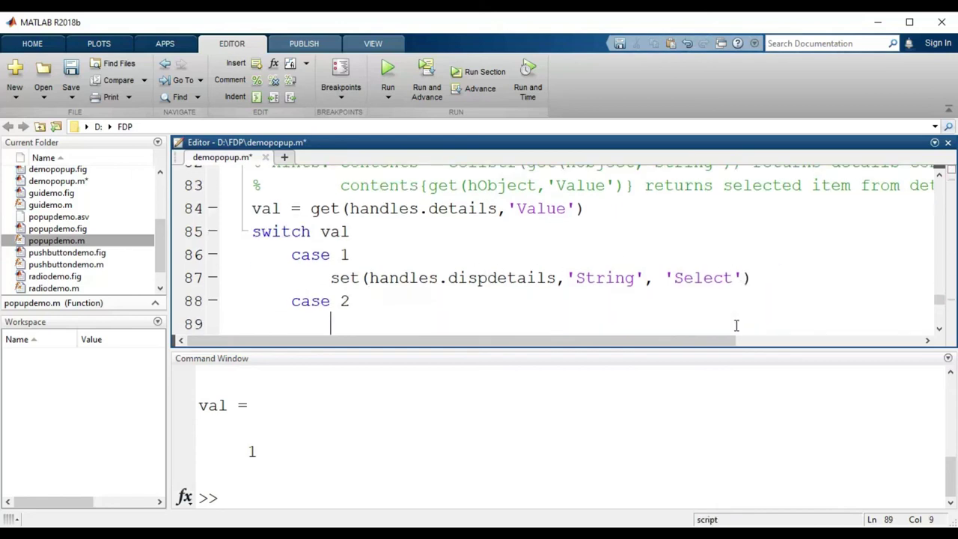
drag(764, 279, 332, 277)
key(ctrl+c)
click(704, 324)
key(ctrl+v)
double_click(701, 324)
text(Firstname)
- Add case 3 setting dispdetails String to 'Lastname', leaving a line for end
key(Return)
text(case )
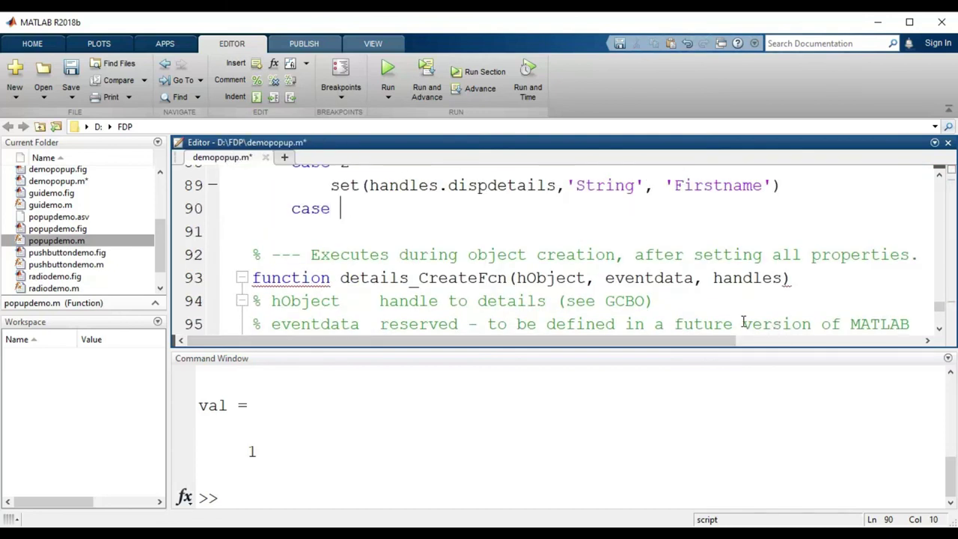
text(3)
key(Return)
key(ctrl+v)
double_click(712, 231)
text(Lastname)
key(Return)
- Close the switch with end, then run demopopup and confirm the text shows Firstname, Lastname, then Select
text(end)
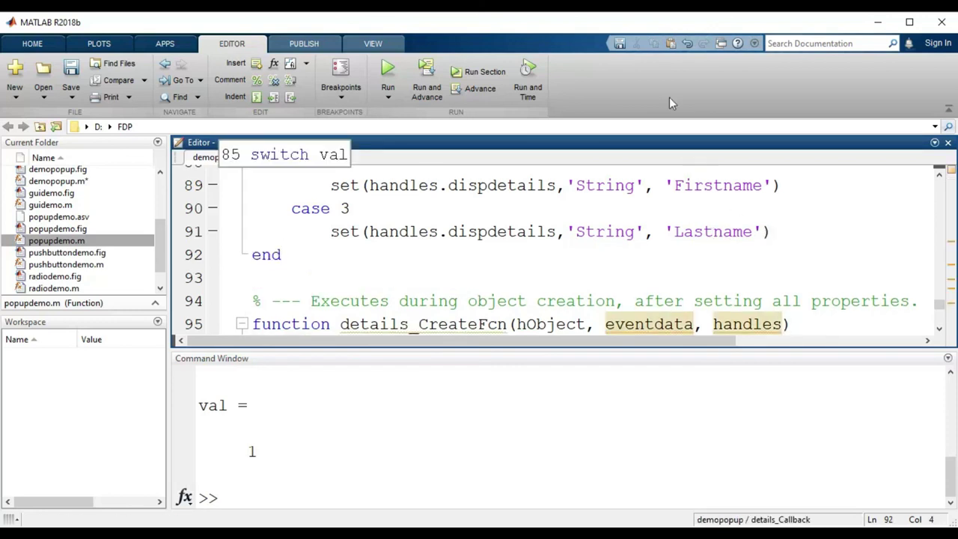
click(387, 69)
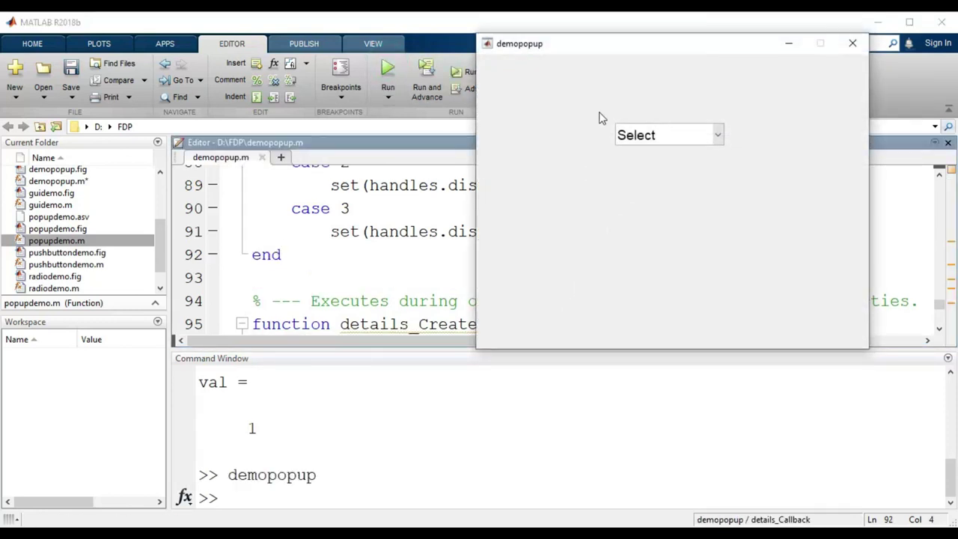
click(661, 140)
click(659, 174)
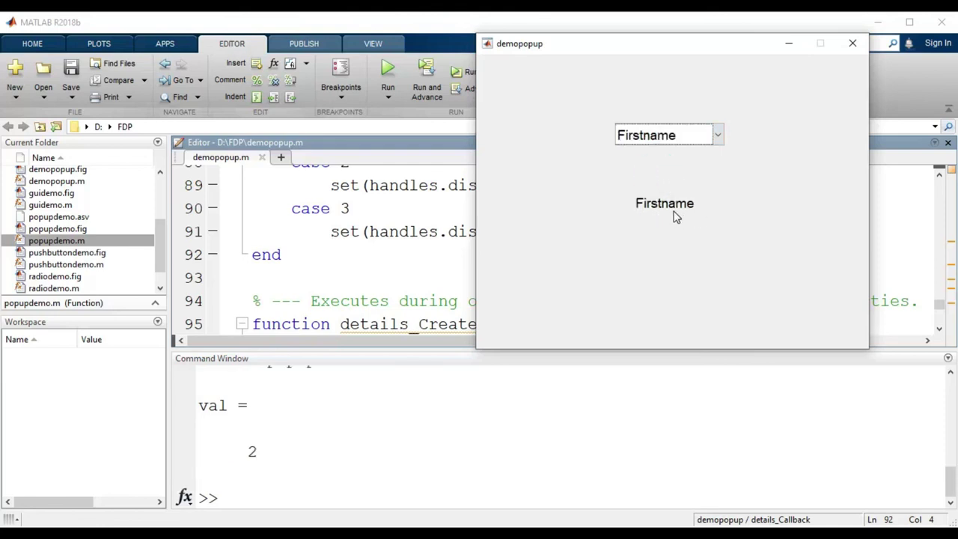
click(676, 138)
click(668, 195)
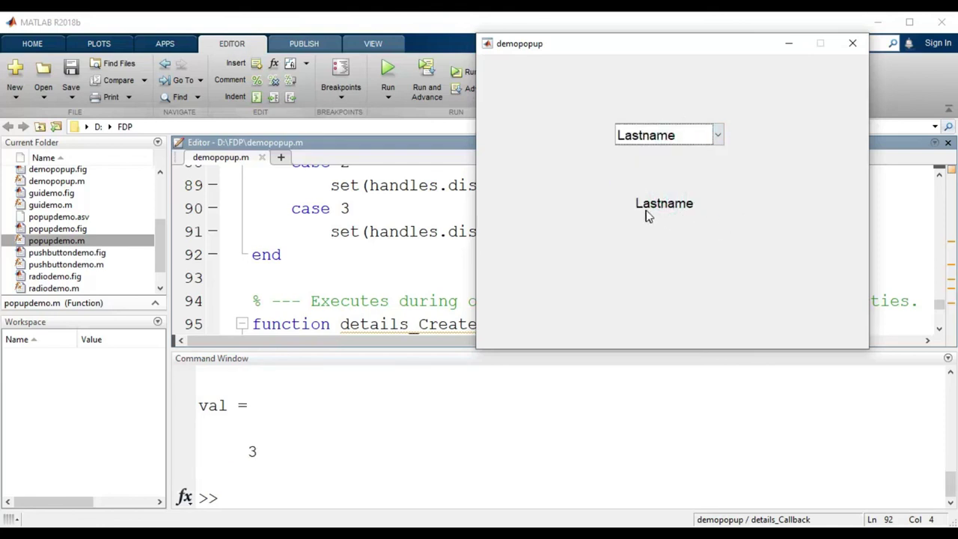
click(673, 140)
click(674, 159)
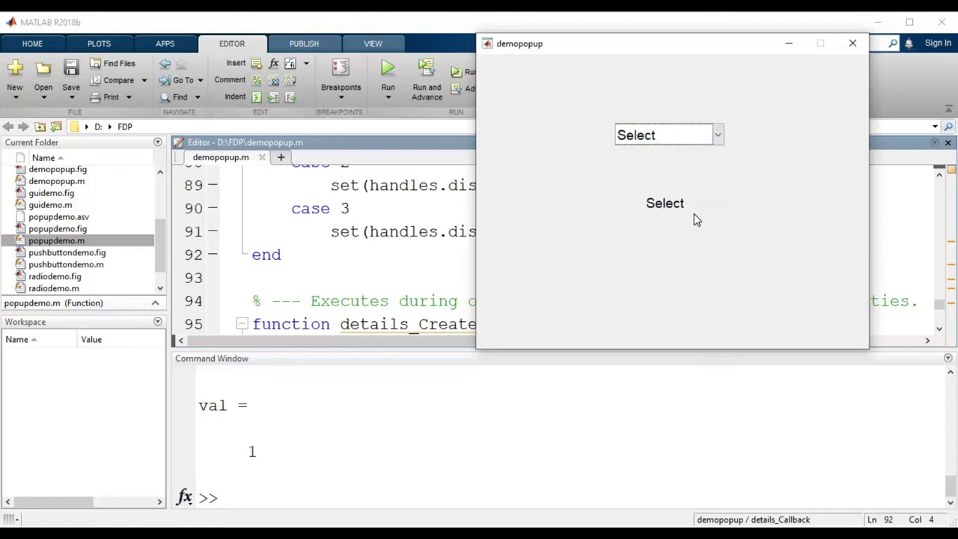